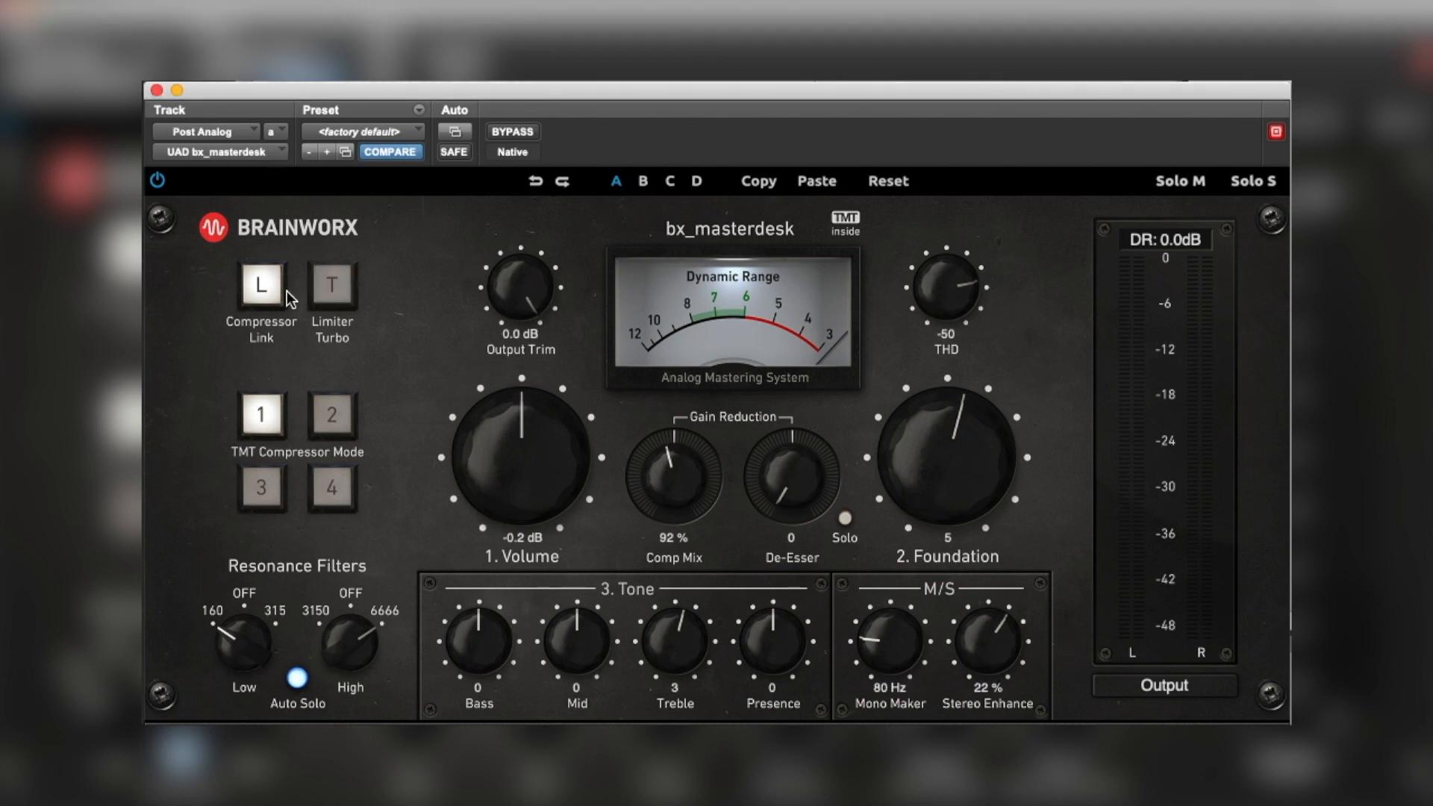
# - Turn off Compressor Link, and set Volume to 2.2 dB and Comp Mix to 86 %
pyautogui.click(276, 291)
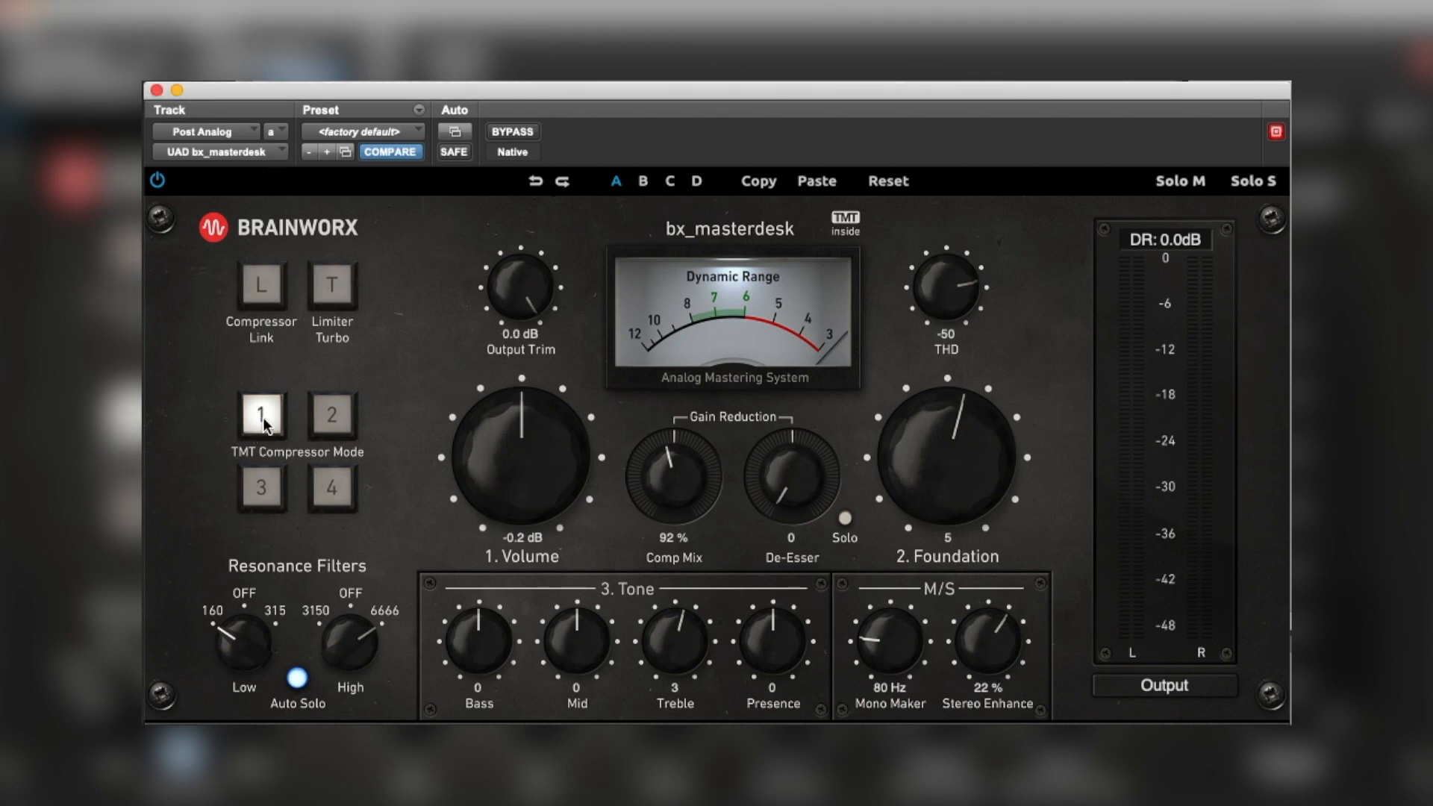
pyautogui.moveTo(657, 470); pyautogui.dragTo(635, 529)
pyautogui.moveTo(481, 464); pyautogui.dragTo(486, 450)
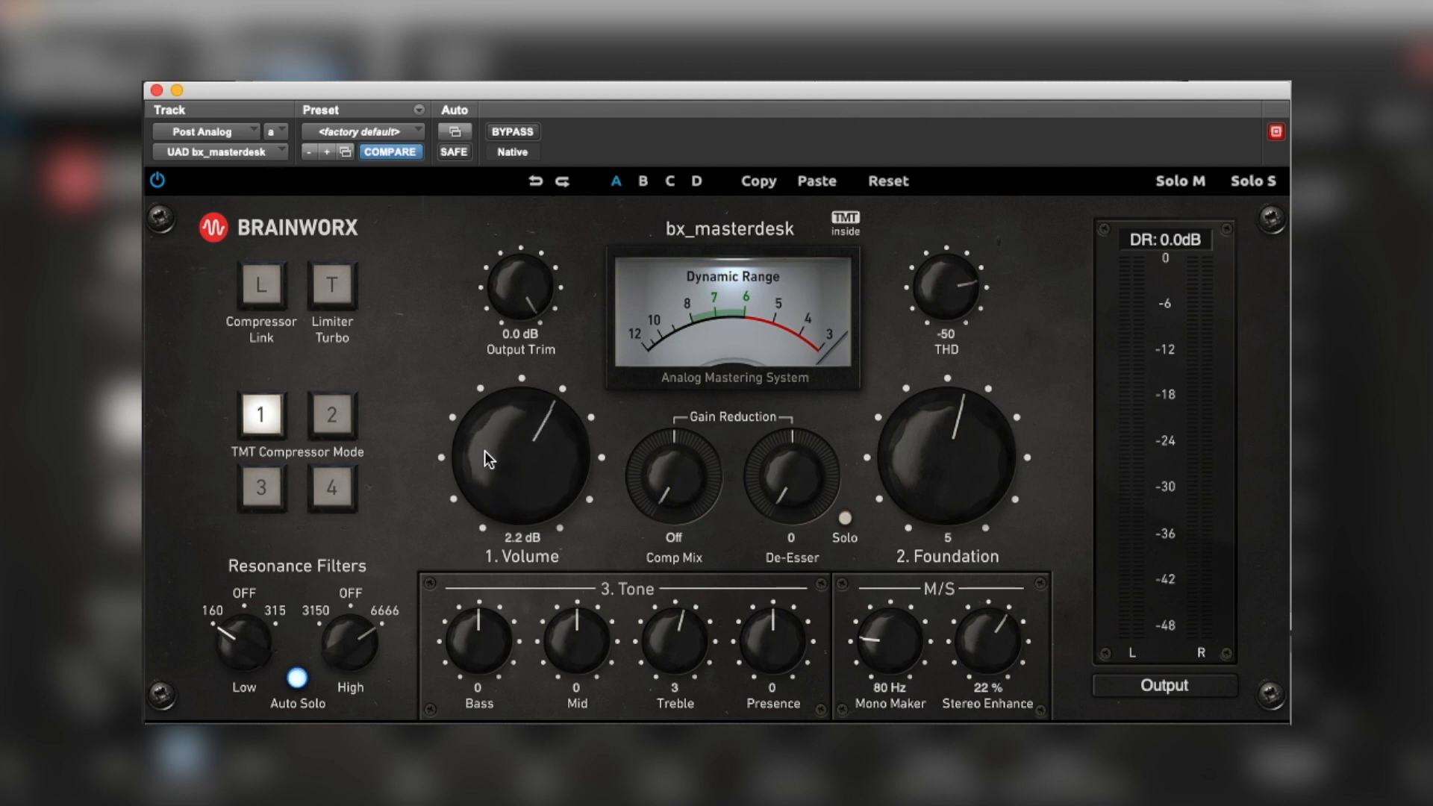
pyautogui.moveTo(650, 507)
pyautogui.mouseDown()
pyautogui.moveTo(690, 363)
pyautogui.moveTo(655, 441)
pyautogui.moveTo(656, 493)
pyautogui.mouseUp()
# - Raise the De-Esser to 36 in stages, playing the track in between to hear its effect
pyautogui.moveTo(781, 473); pyautogui.dragTo(788, 439)
pyautogui.moveTo(777, 471); pyautogui.dragTo(793, 436)
pyautogui.press('space')
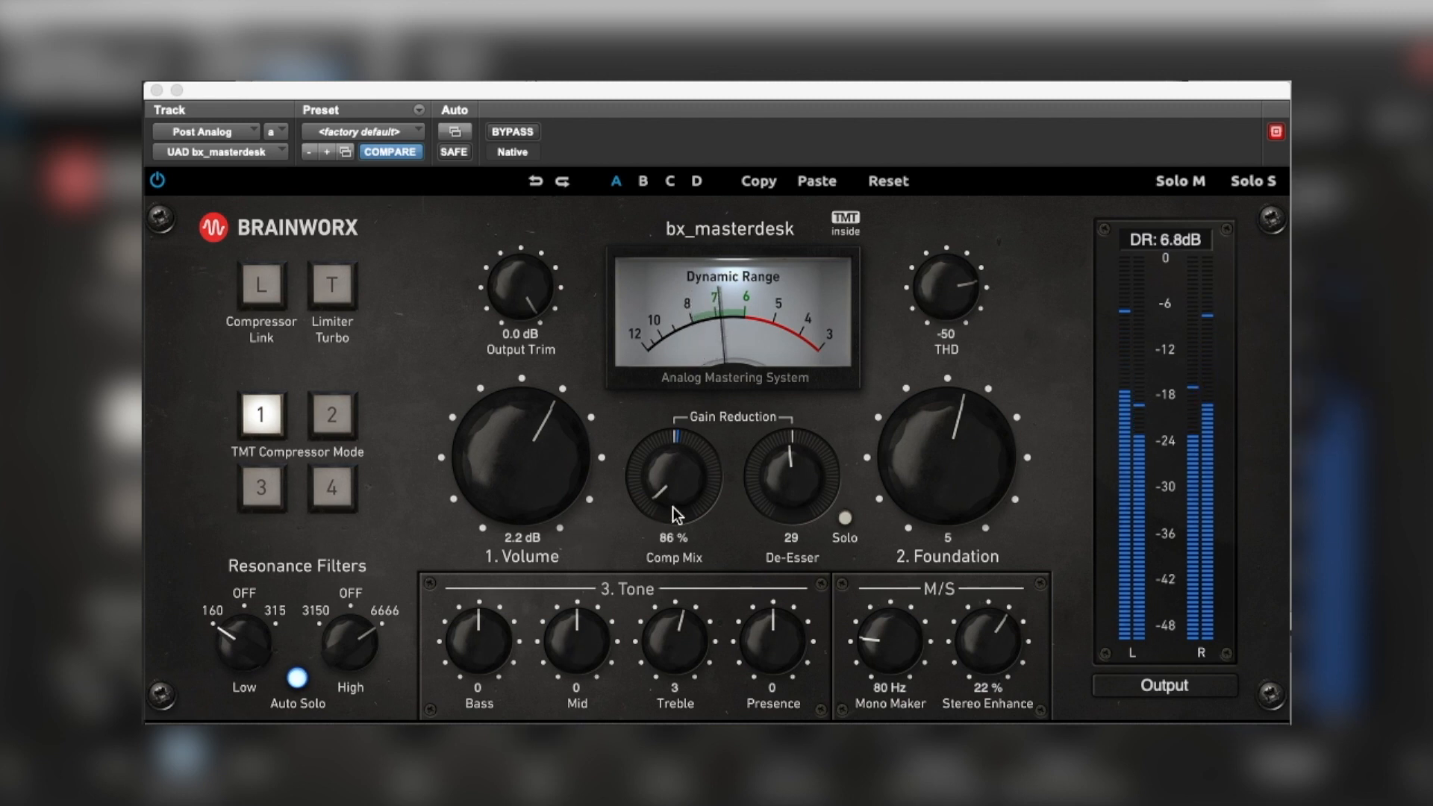
pyautogui.moveTo(776, 476); pyautogui.dragTo(754, 446)
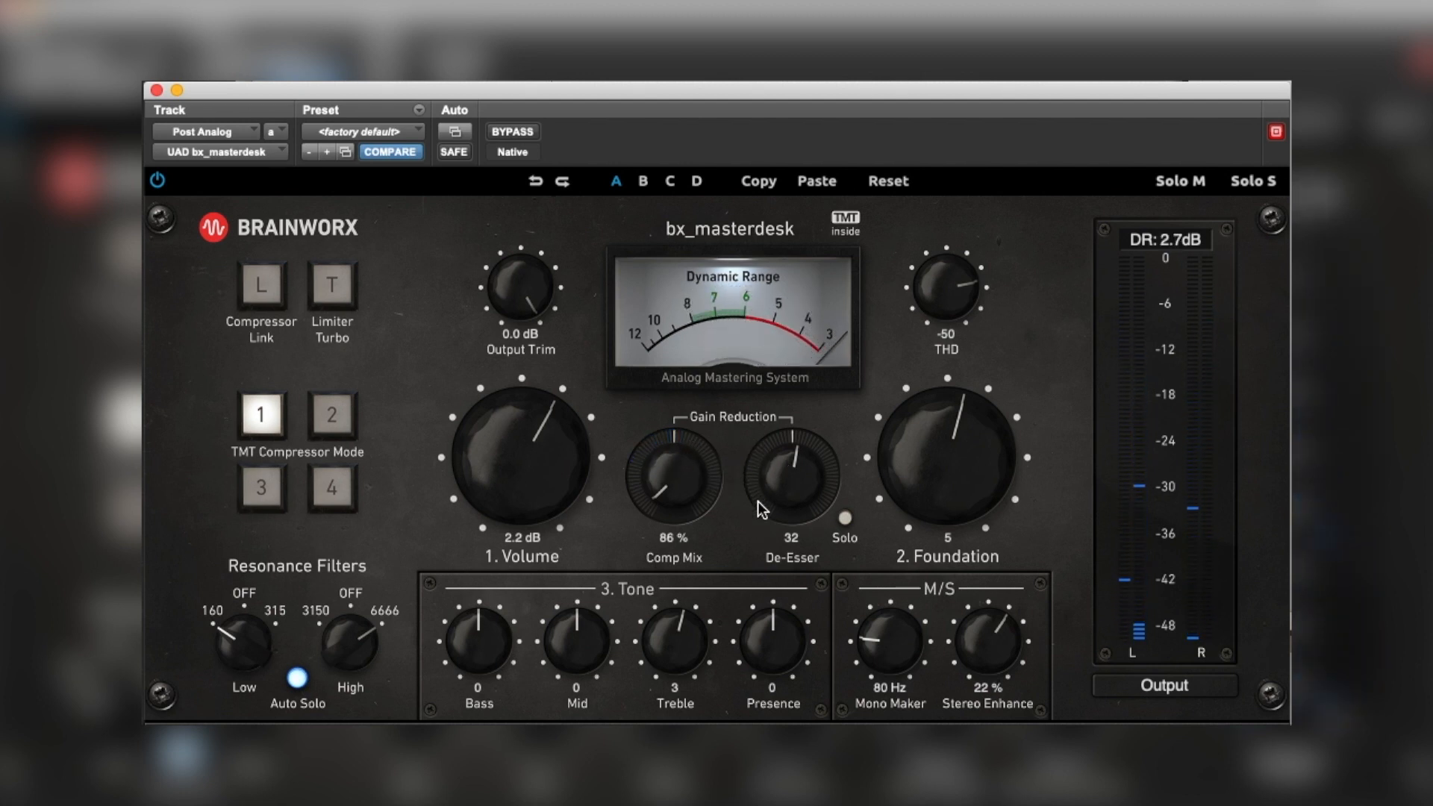
pyautogui.moveTo(782, 476)
pyautogui.mouseDown()
pyautogui.moveTo(787, 459)
pyautogui.moveTo(802, 494)
pyautogui.mouseUp()
# - Set Foundation to 0 and lower THD to -77
pyautogui.moveTo(906, 468); pyautogui.dragTo(878, 428)
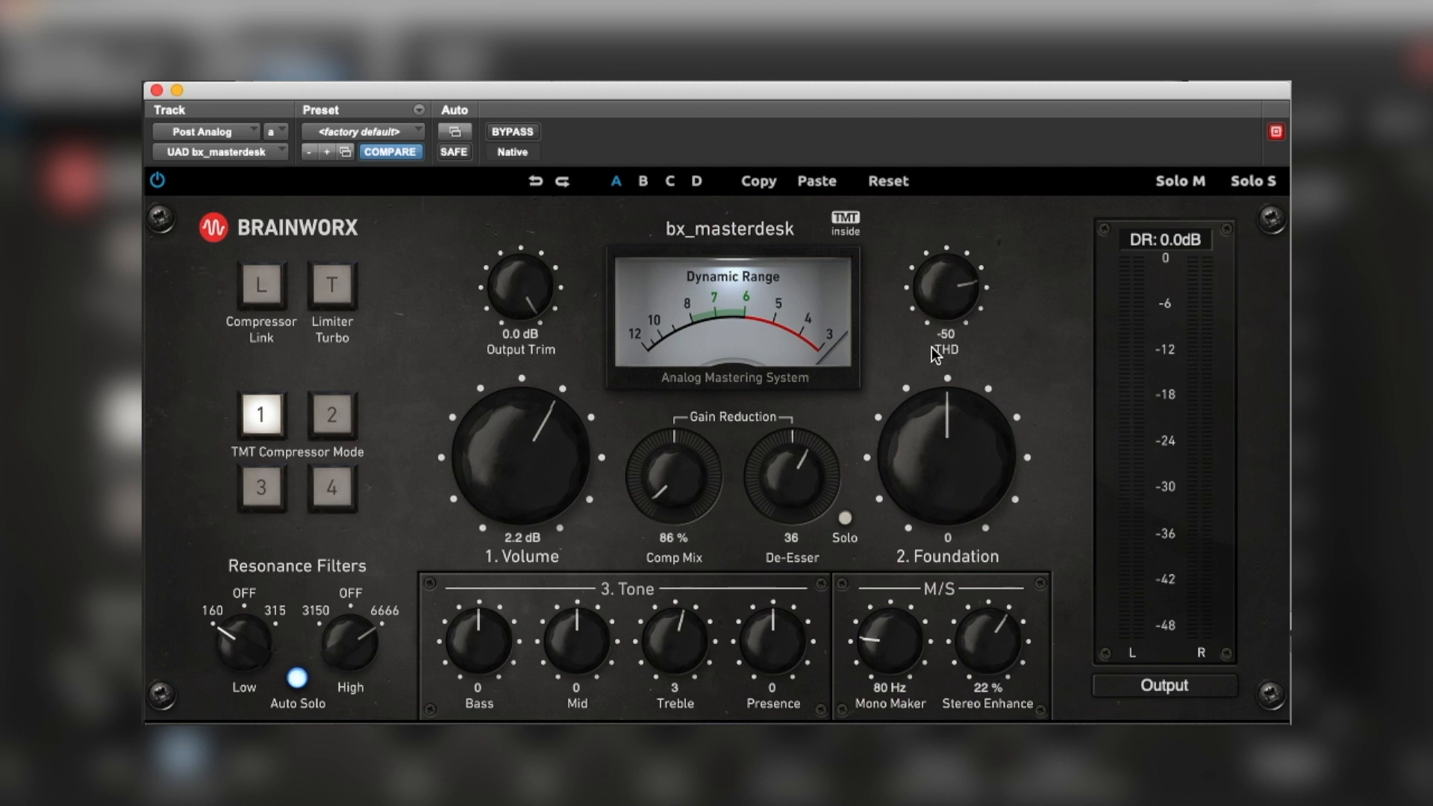
pyautogui.moveTo(948, 290); pyautogui.dragTo(880, 349)
# - Try the different TMT Compressor Mode options and settle on mode 4
pyautogui.click(319, 412)
pyautogui.click(339, 483)
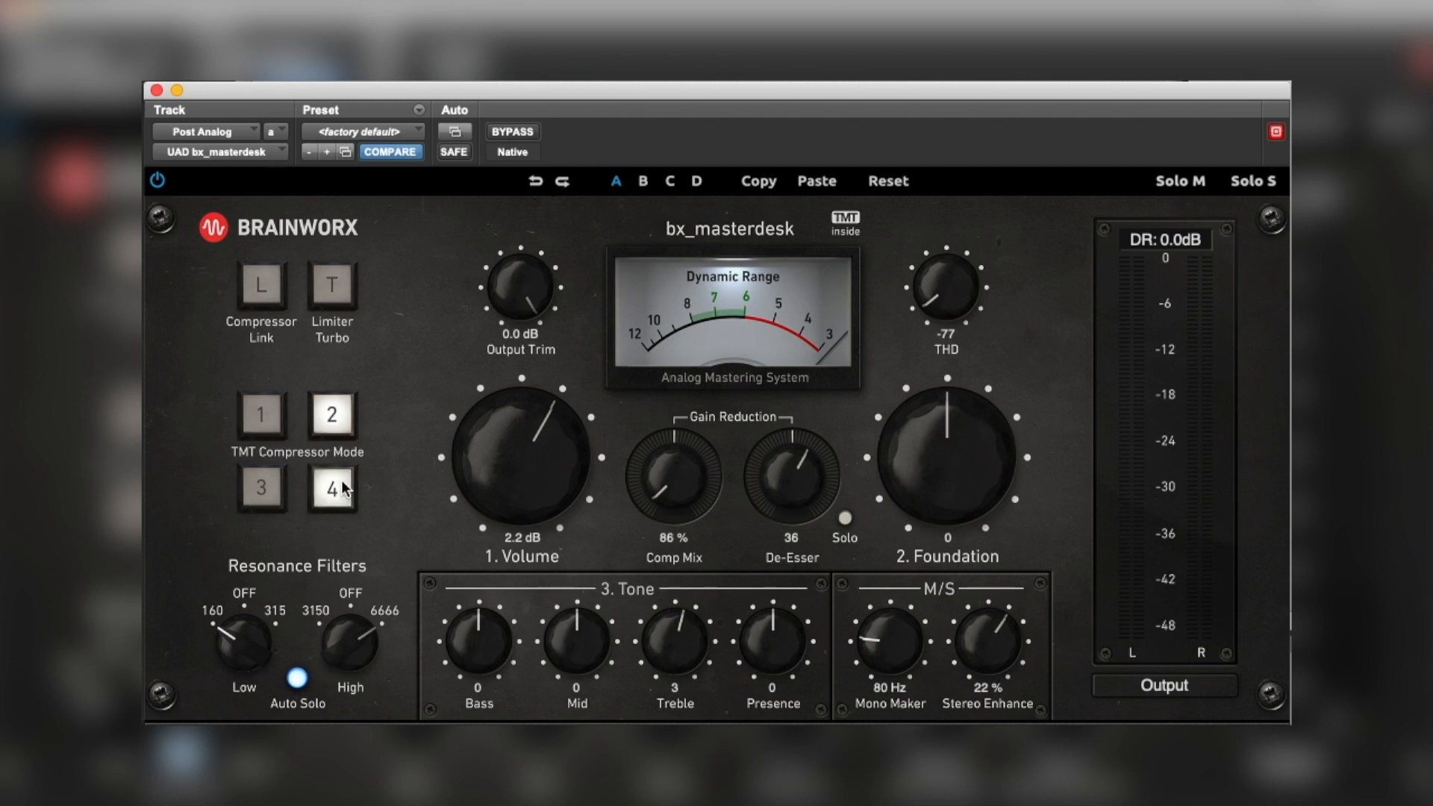
pyautogui.click(260, 420)
pyautogui.click(332, 416)
pyautogui.click(262, 488)
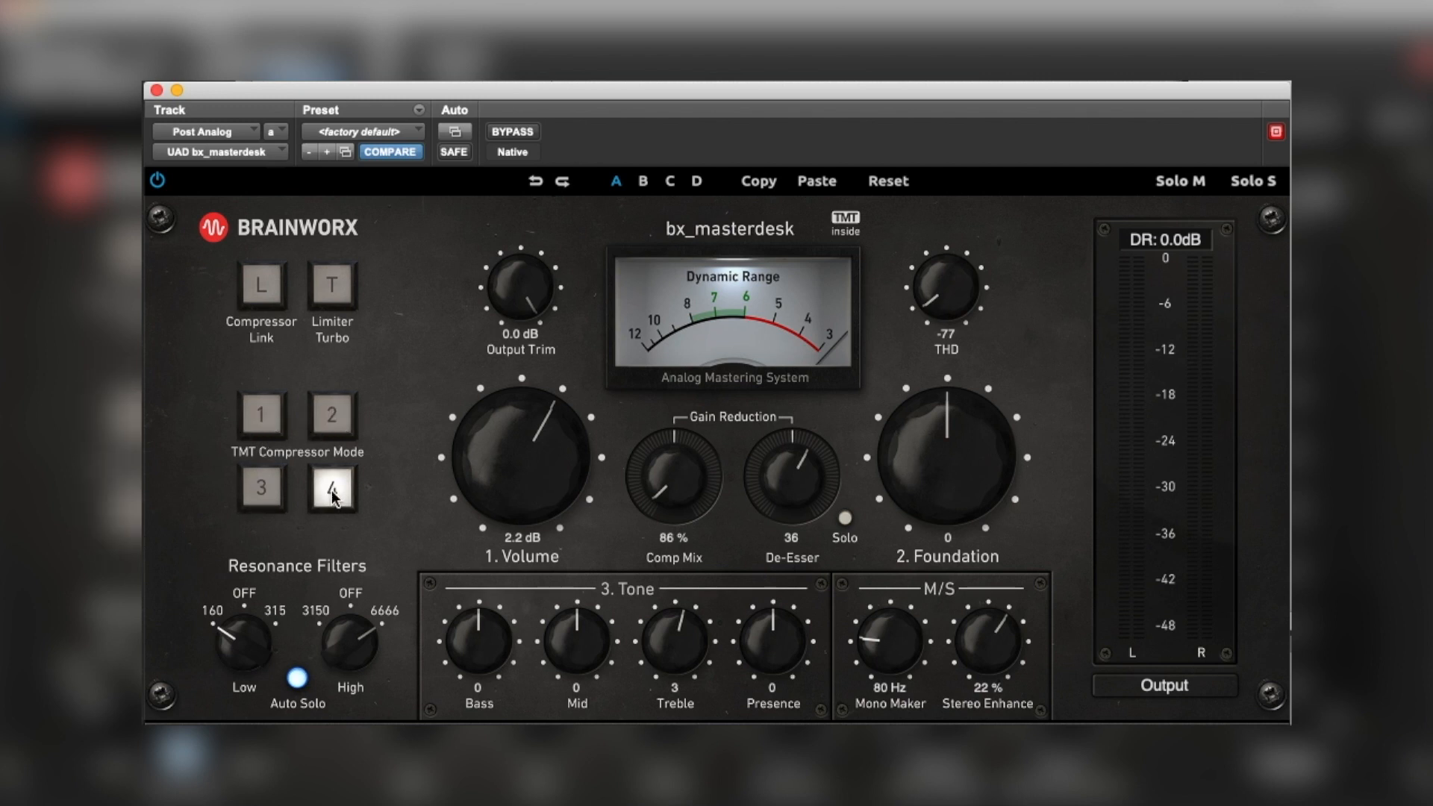
pyautogui.click(255, 416)
pyautogui.click(331, 485)
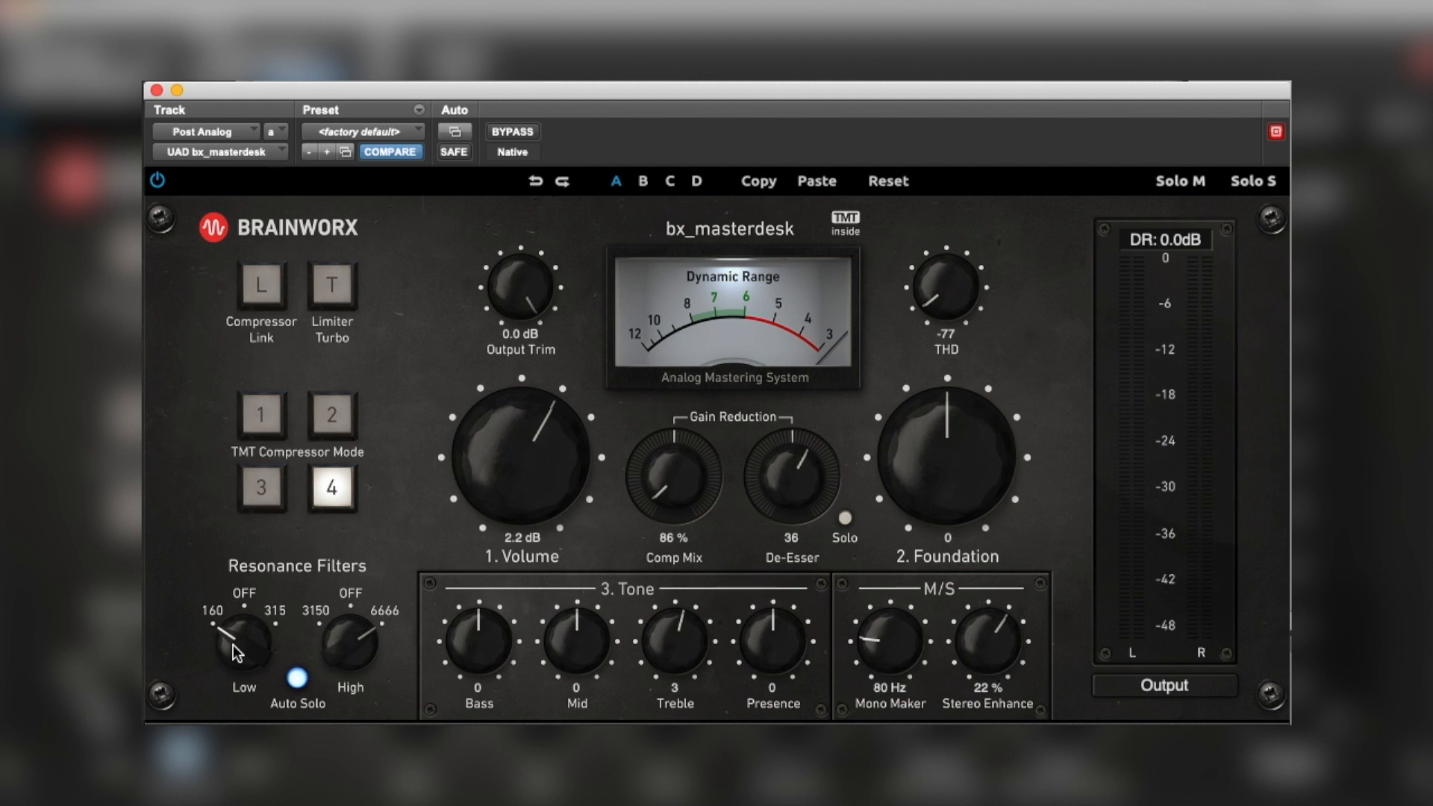
# - Turn the Low and High resonance filters to OFF
pyautogui.moveTo(232, 645); pyautogui.dragTo(216, 624)
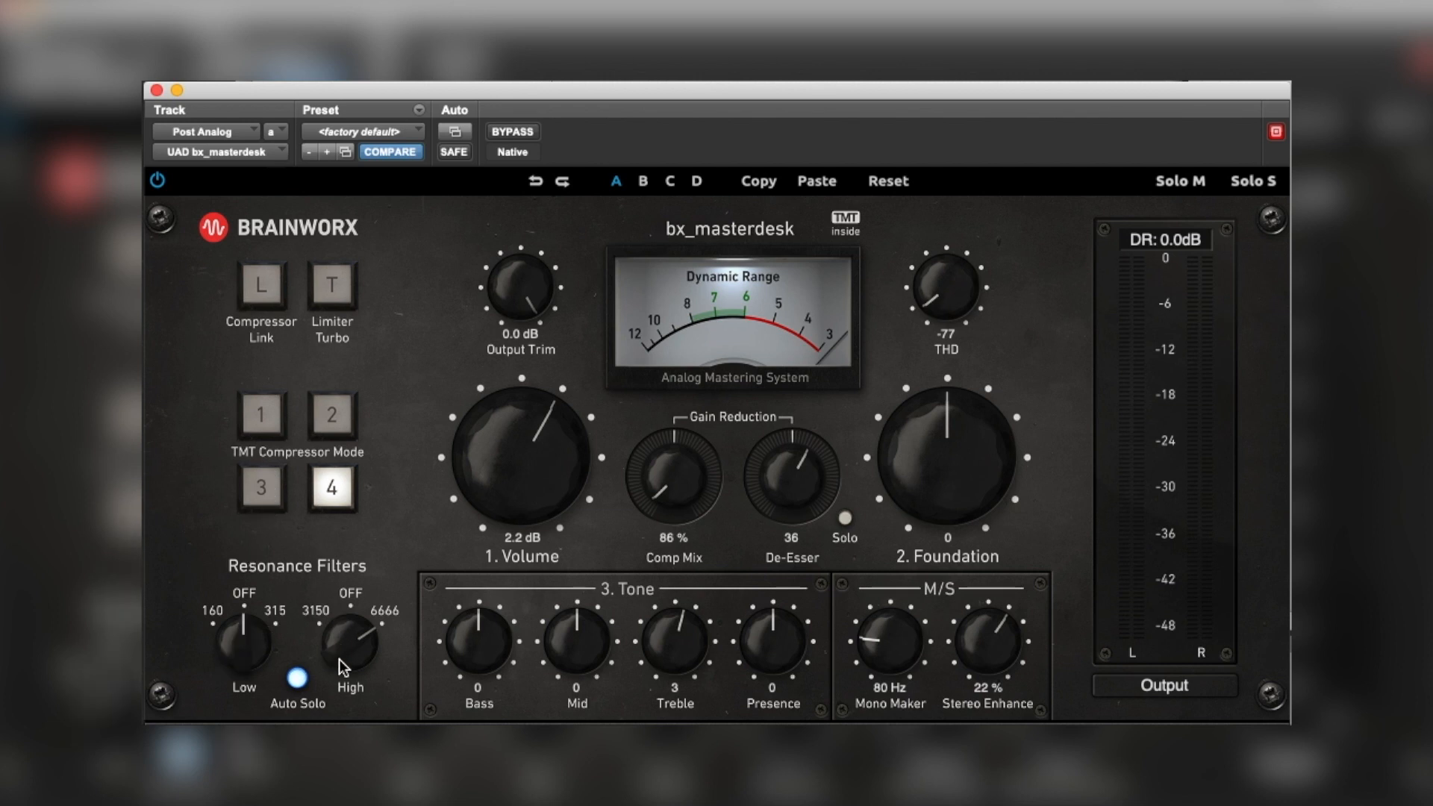
pyautogui.moveTo(340, 658); pyautogui.dragTo(350, 614)
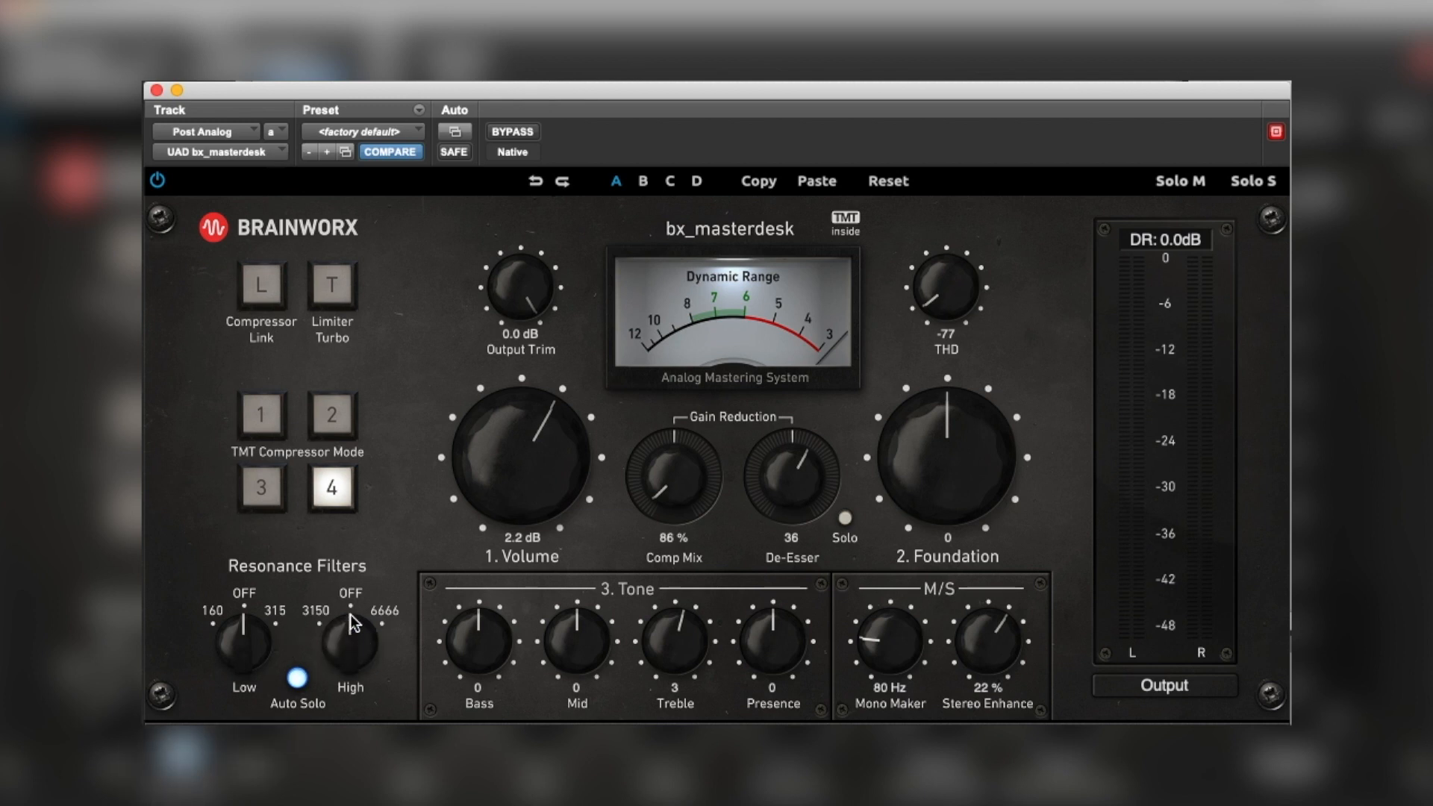
# - Turn off Auto Solo and set the resonance filters to near 160 for Low and near 6666 for High
pyautogui.click(297, 679)
pyautogui.click(298, 677)
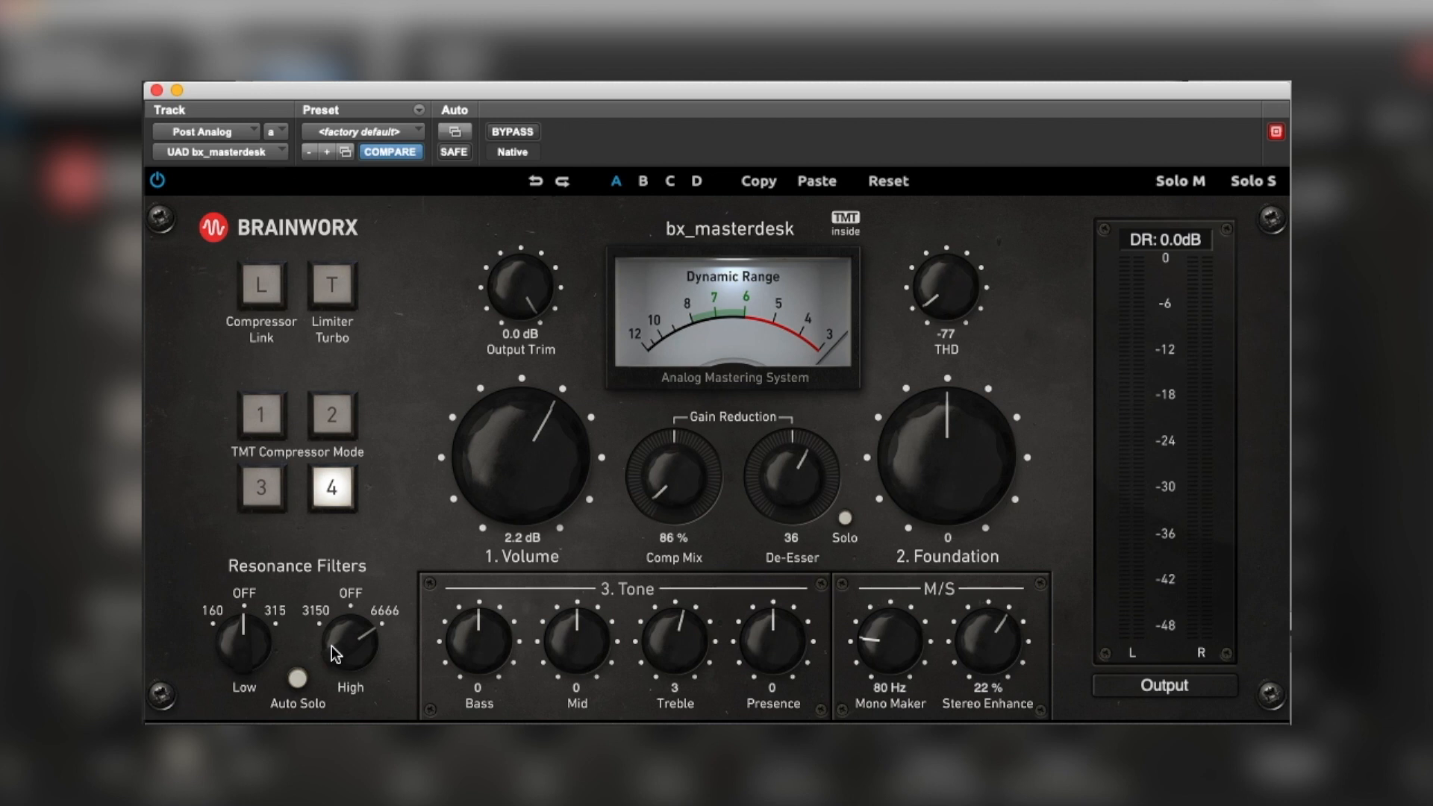
pyautogui.click(297, 677)
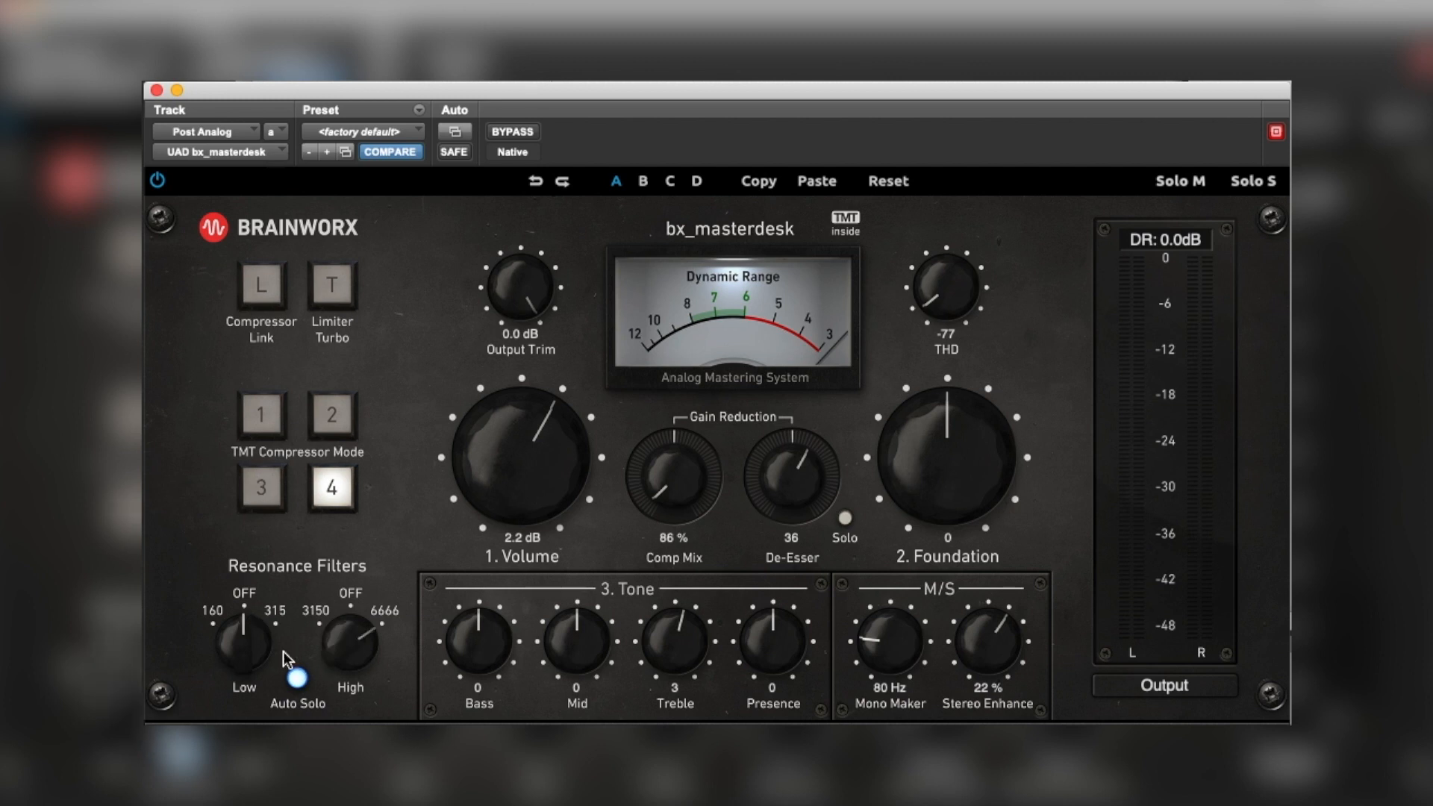
pyautogui.click(297, 678)
pyautogui.moveTo(251, 654); pyautogui.dragTo(215, 699)
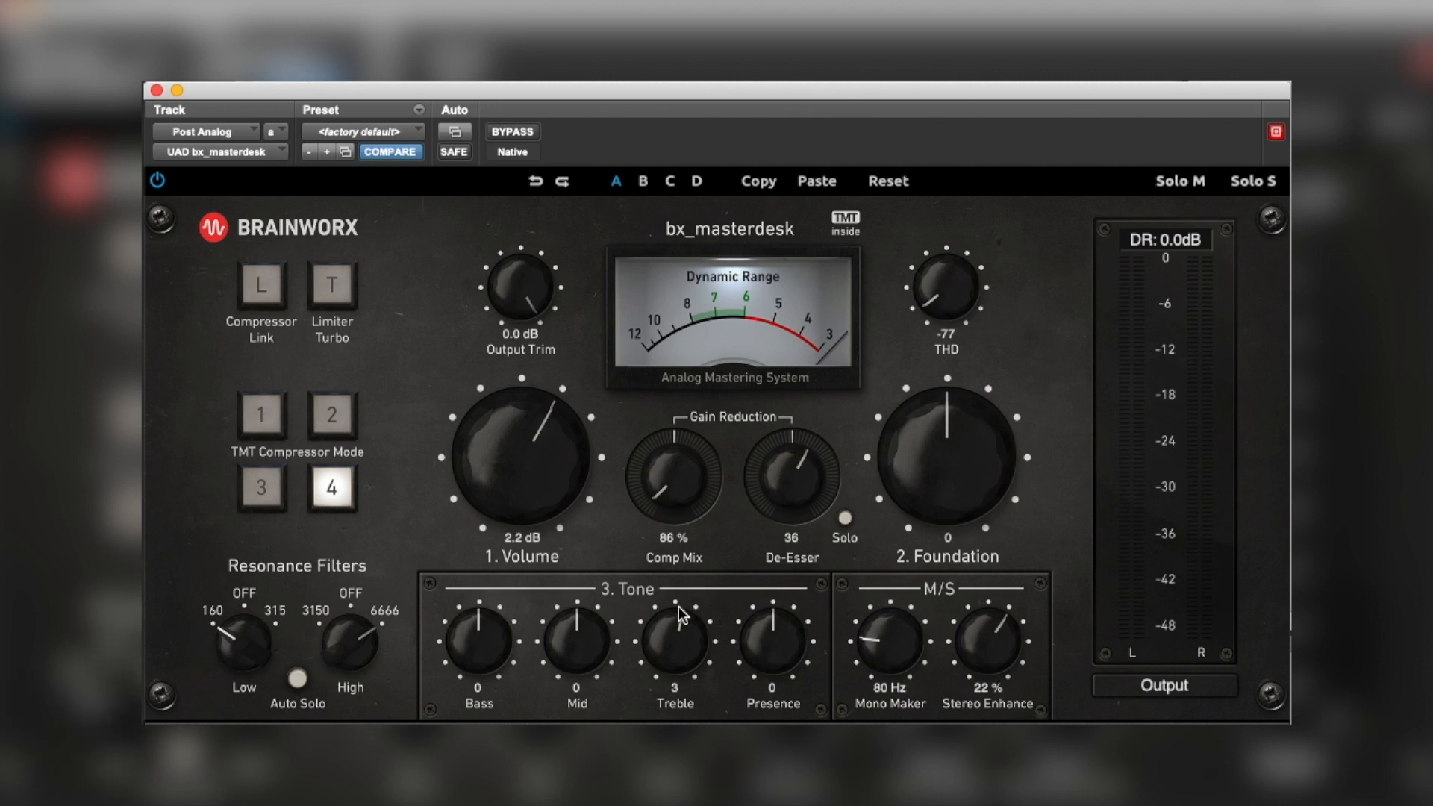
# - Set the tone controls to -1 for Bass and -9 for Presence
pyautogui.moveTo(468, 637)
pyautogui.mouseDown()
pyautogui.moveTo(469, 617)
pyautogui.moveTo(471, 644)
pyautogui.mouseUp()
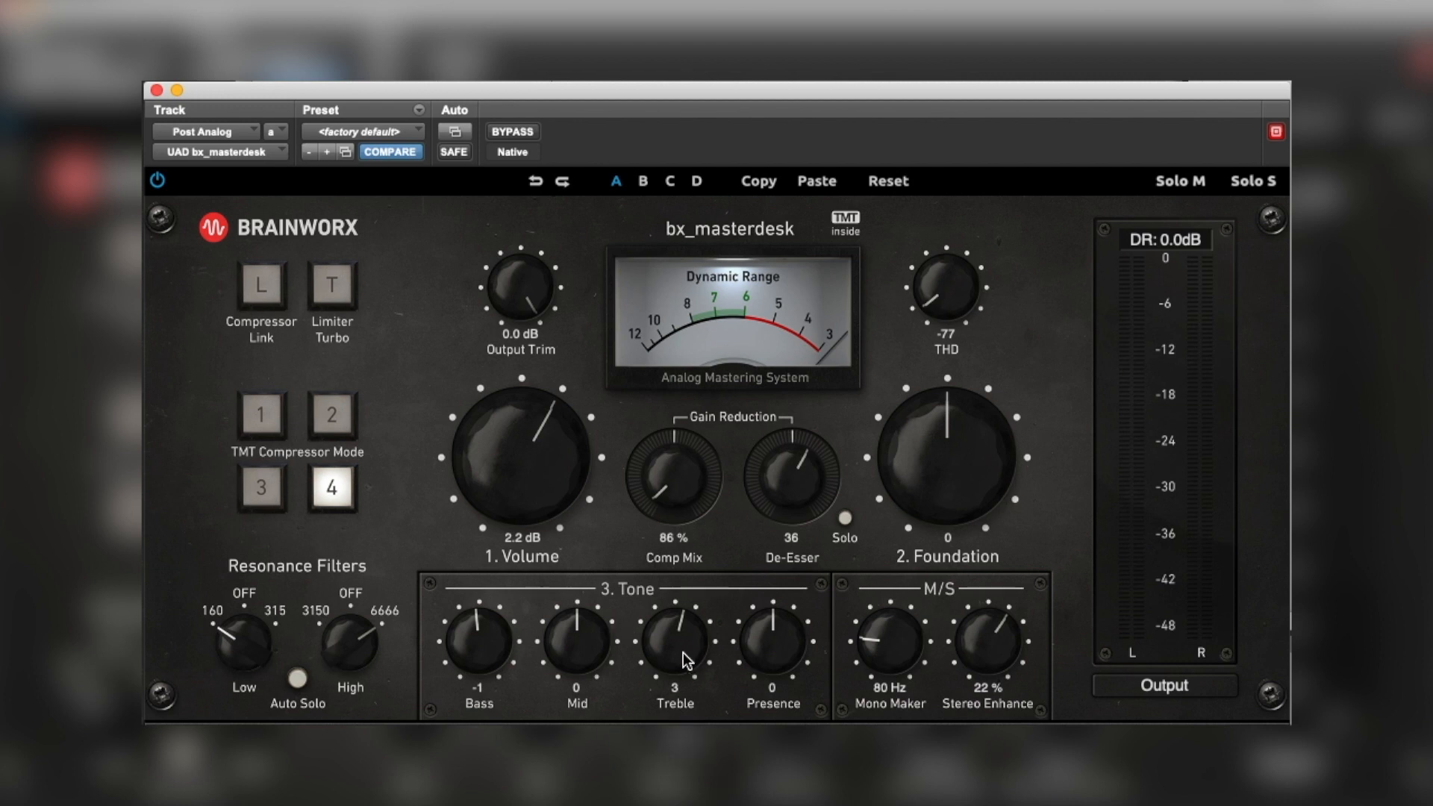
pyautogui.moveTo(747, 633); pyautogui.dragTo(777, 660)
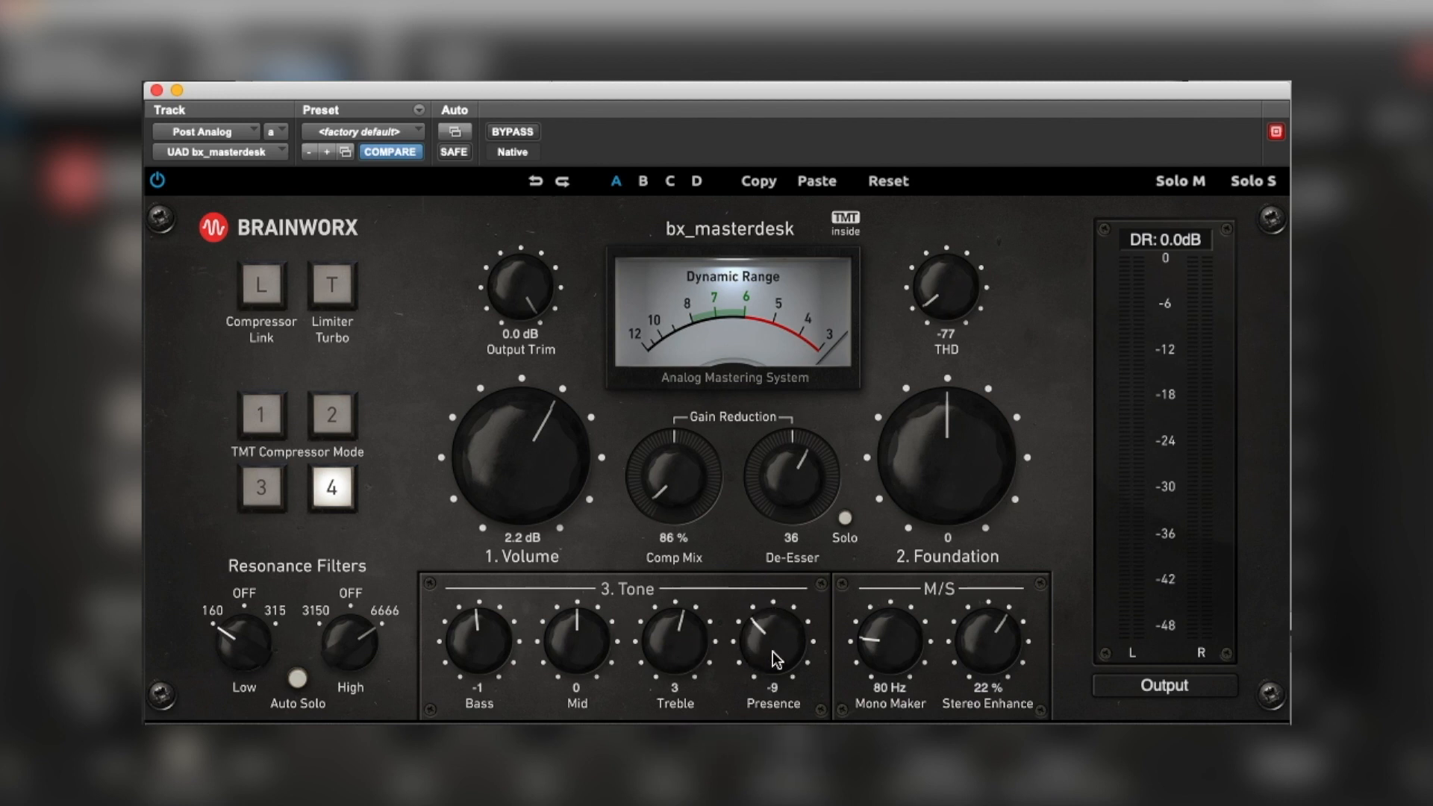
# - Adjust the M/S controls through several widths, ending with Mono Maker at 86 Hz and Stereo Enhance at 2 %
pyautogui.moveTo(961, 667); pyautogui.dragTo(924, 606)
pyautogui.moveTo(886, 650); pyautogui.dragTo(853, 592)
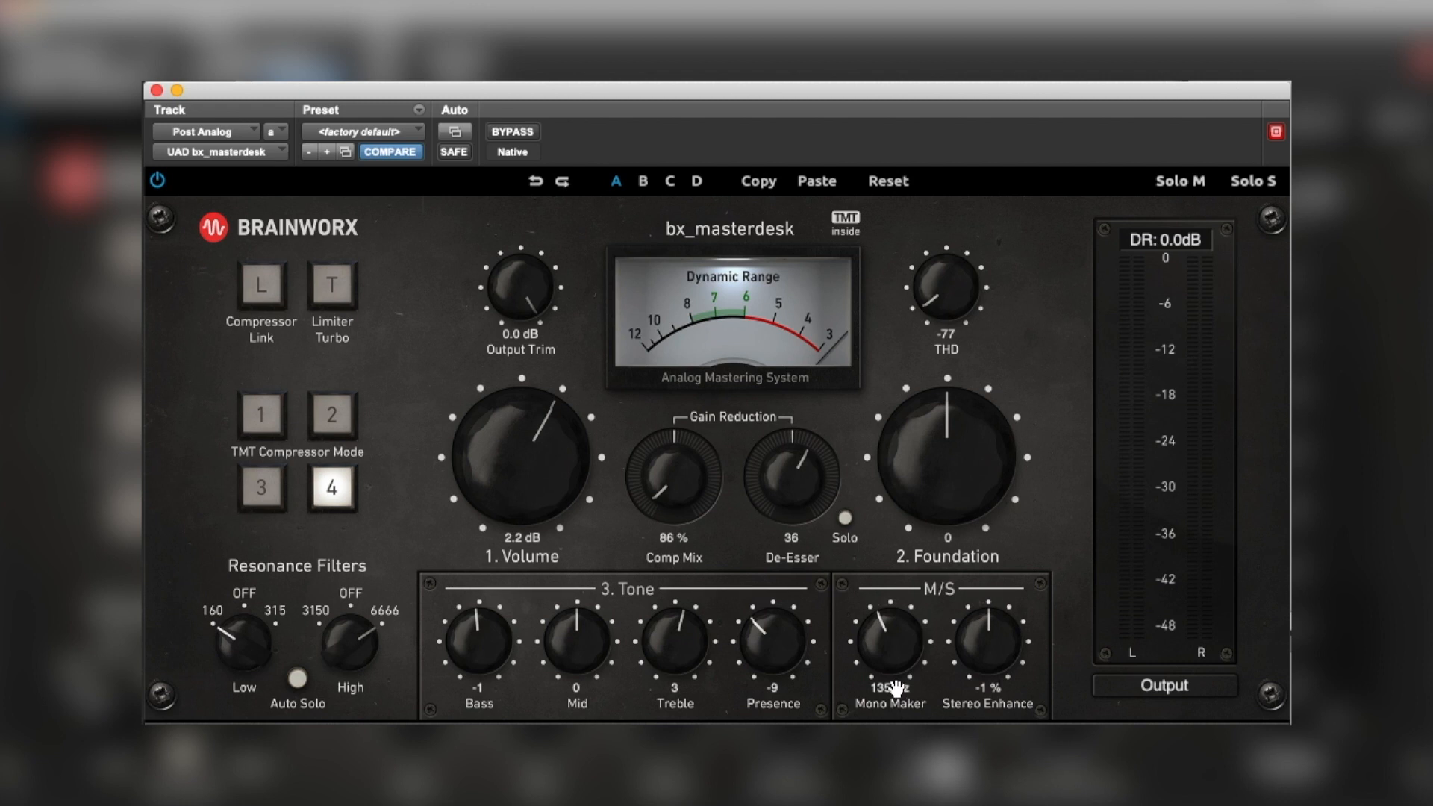
pyautogui.moveTo(978, 661); pyautogui.dragTo(980, 625)
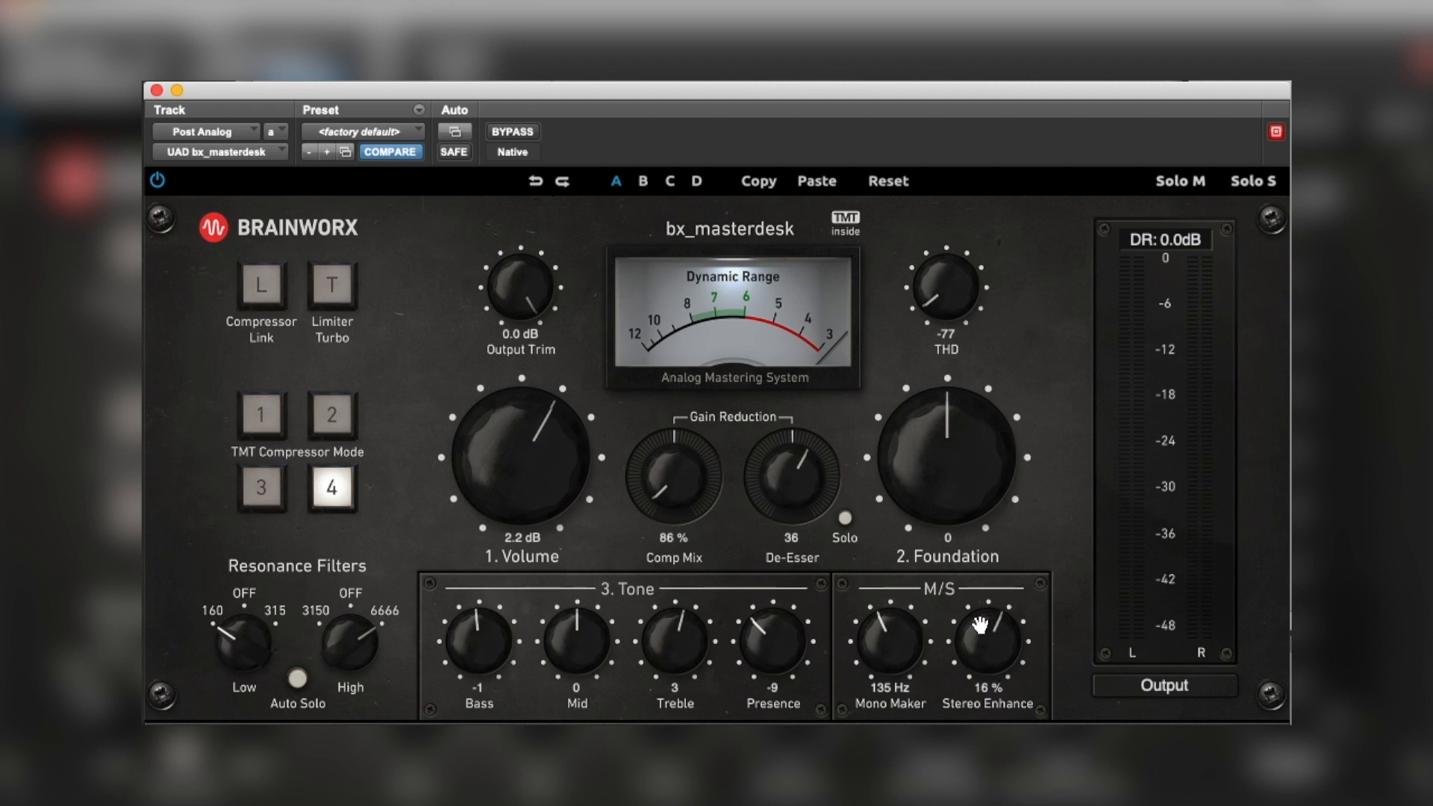
pyautogui.moveTo(980, 625); pyautogui.dragTo(984, 623)
pyautogui.moveTo(989, 640); pyautogui.dragTo(988, 633)
pyautogui.moveTo(984, 636); pyautogui.dragTo(980, 629)
pyautogui.moveTo(988, 637); pyautogui.dragTo(955, 612)
pyautogui.moveTo(885, 627); pyautogui.dragTo(860, 639)
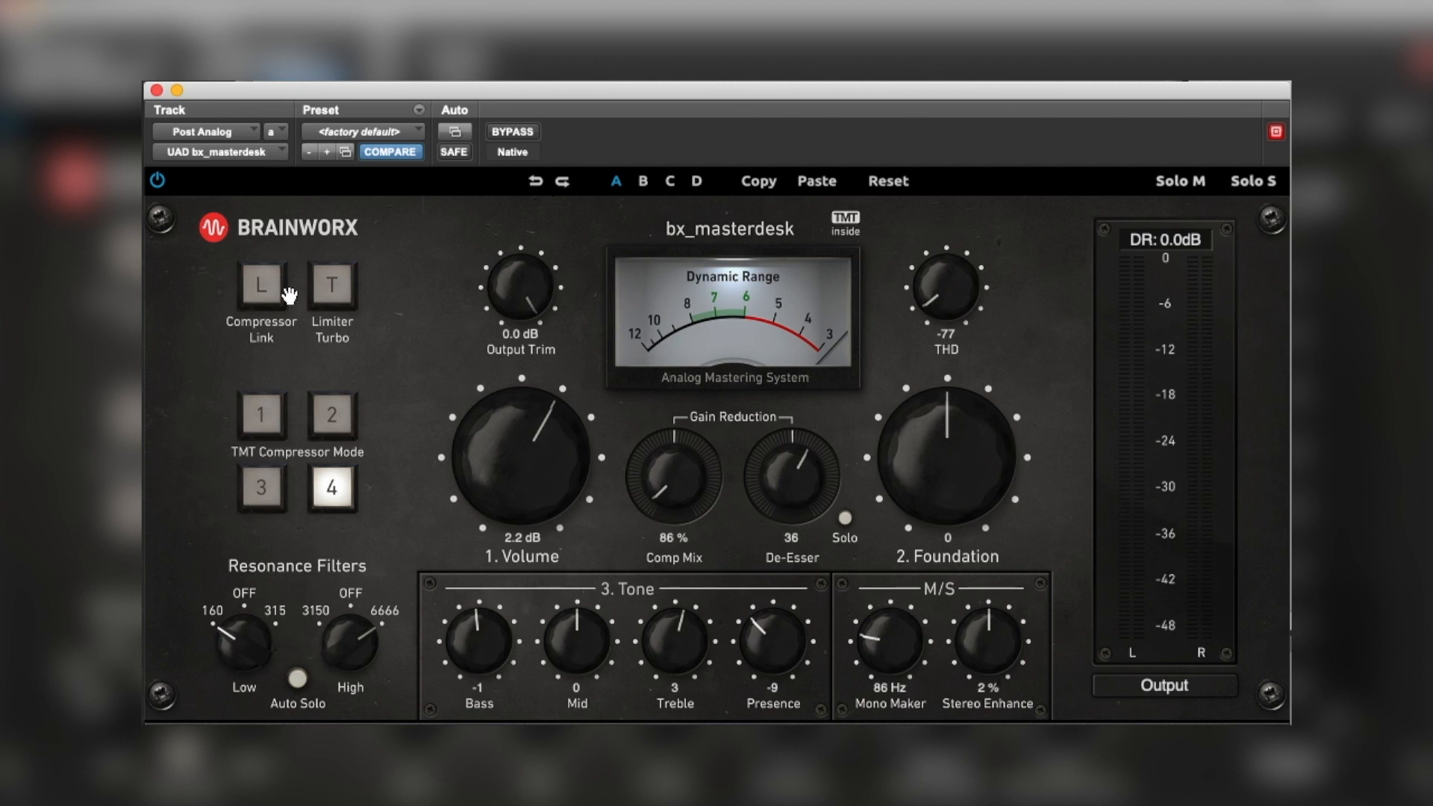
# - Switch Limiter Turbo and Compressor Link on and off to compare them, leaving both off
pyautogui.click(329, 293)
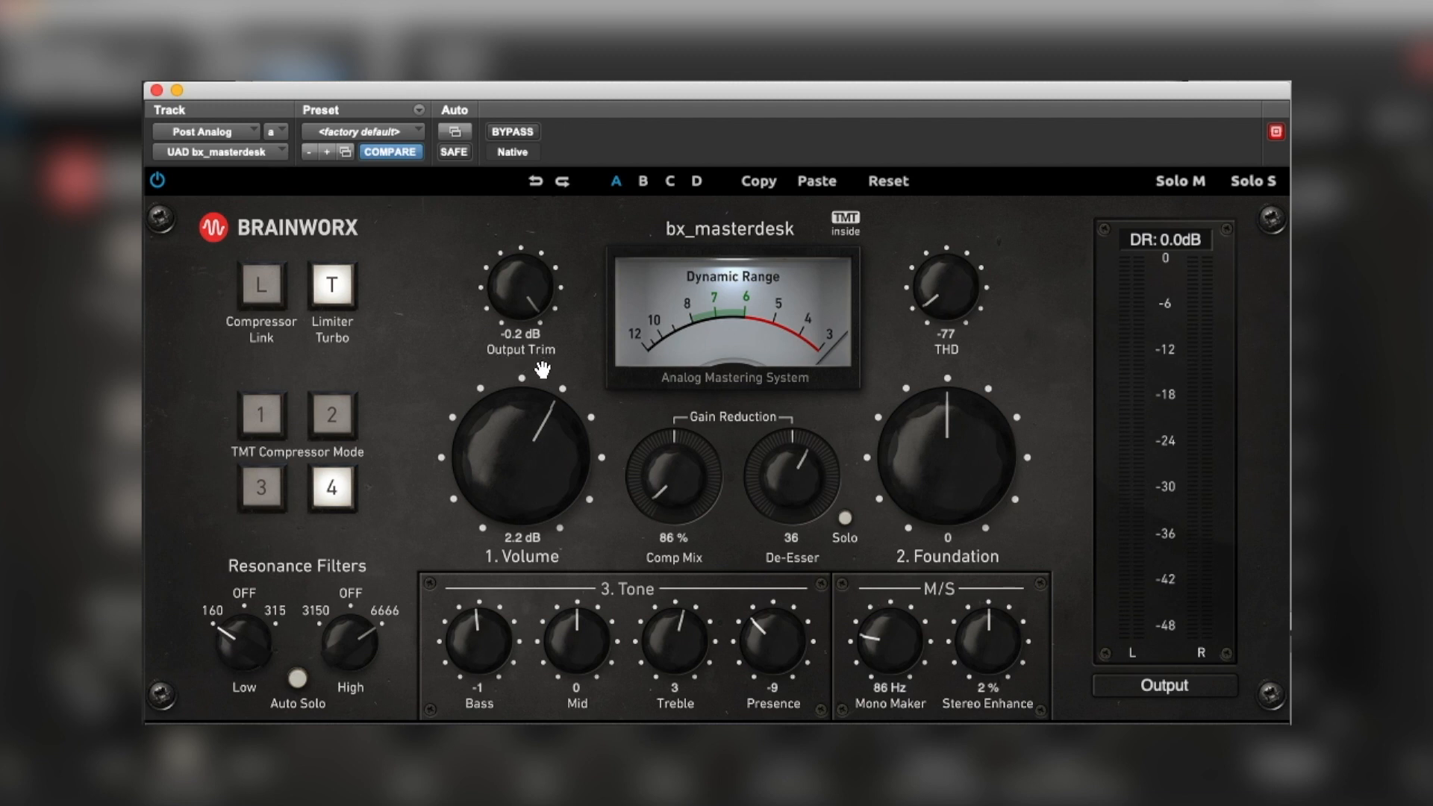
pyautogui.click(332, 296)
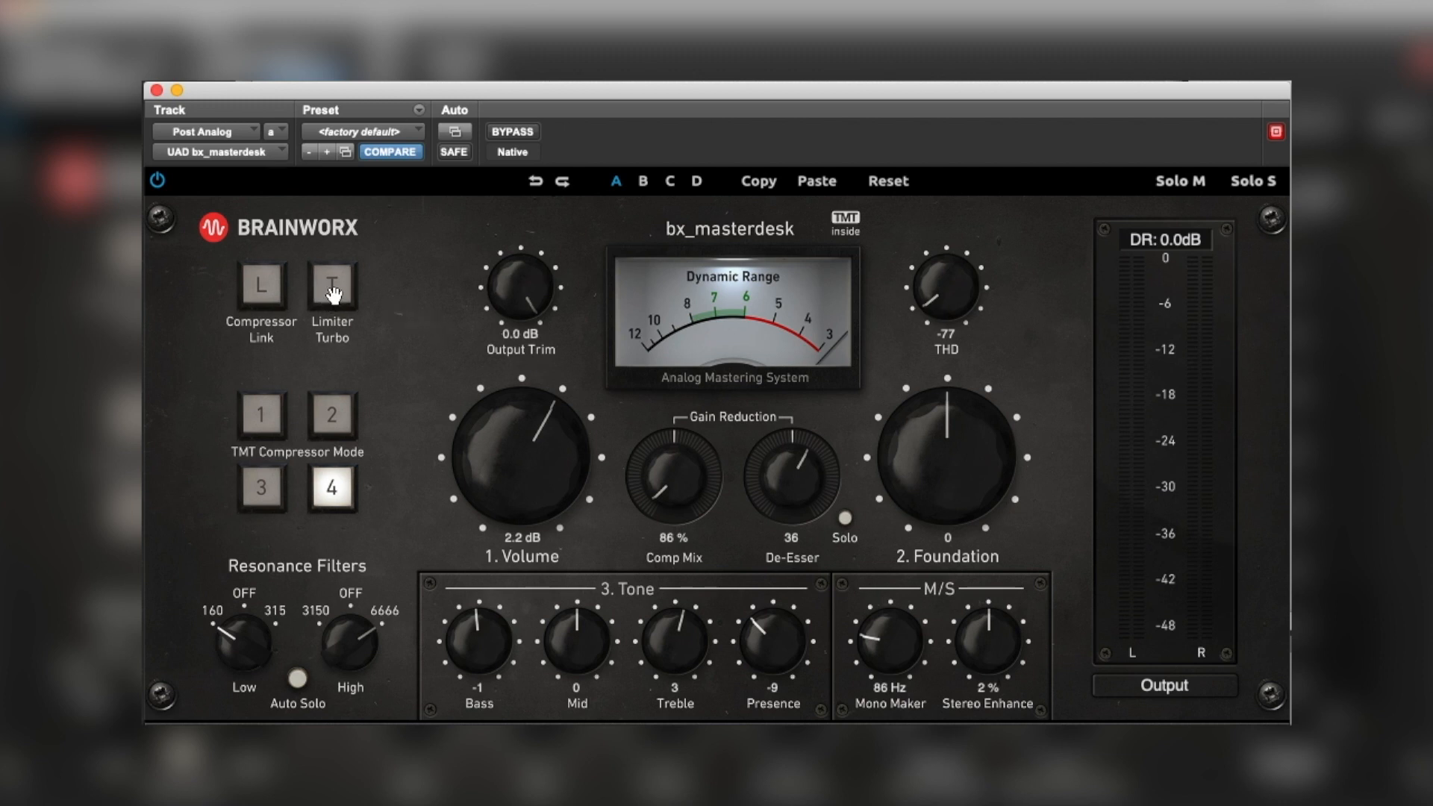
pyautogui.click(333, 293)
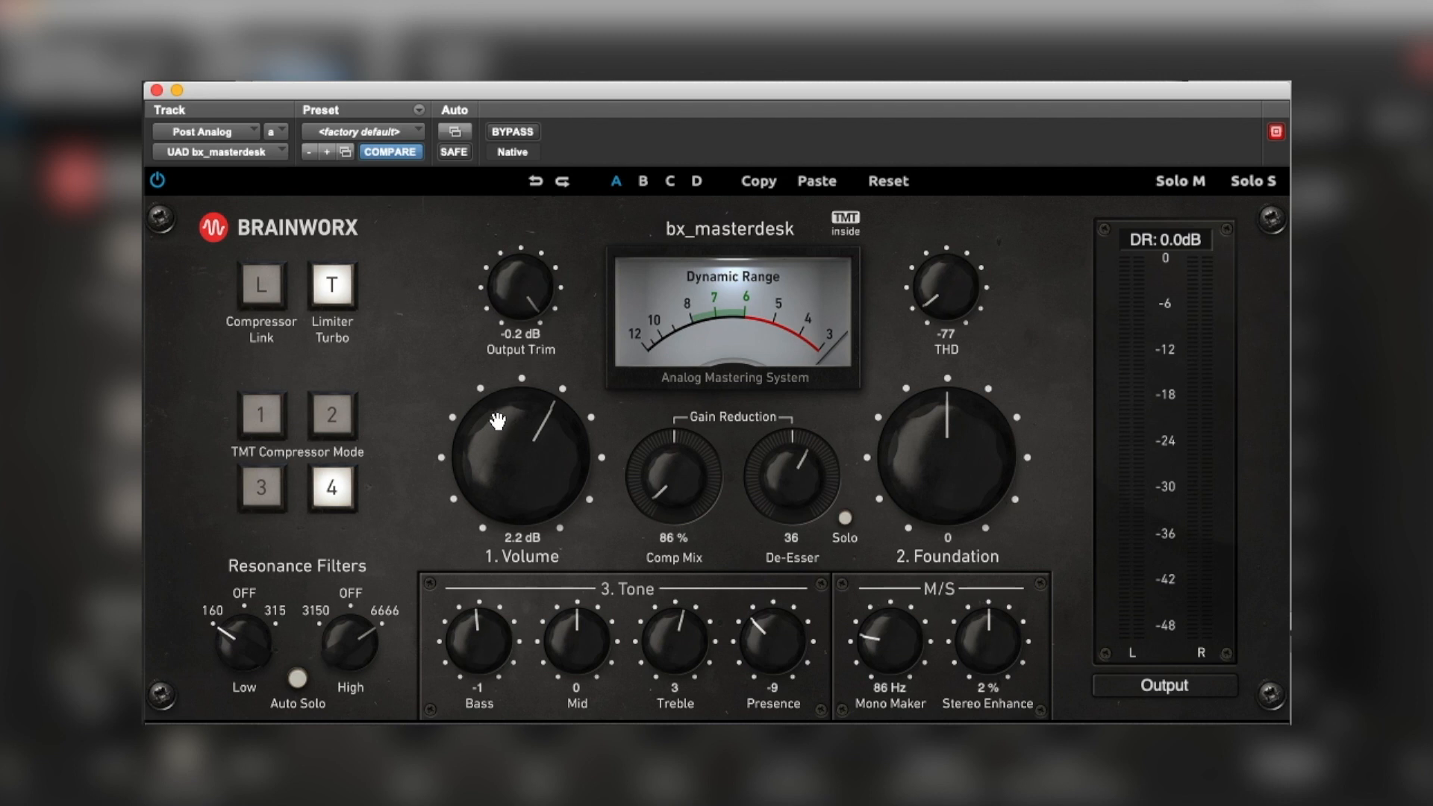
pyautogui.click(259, 302)
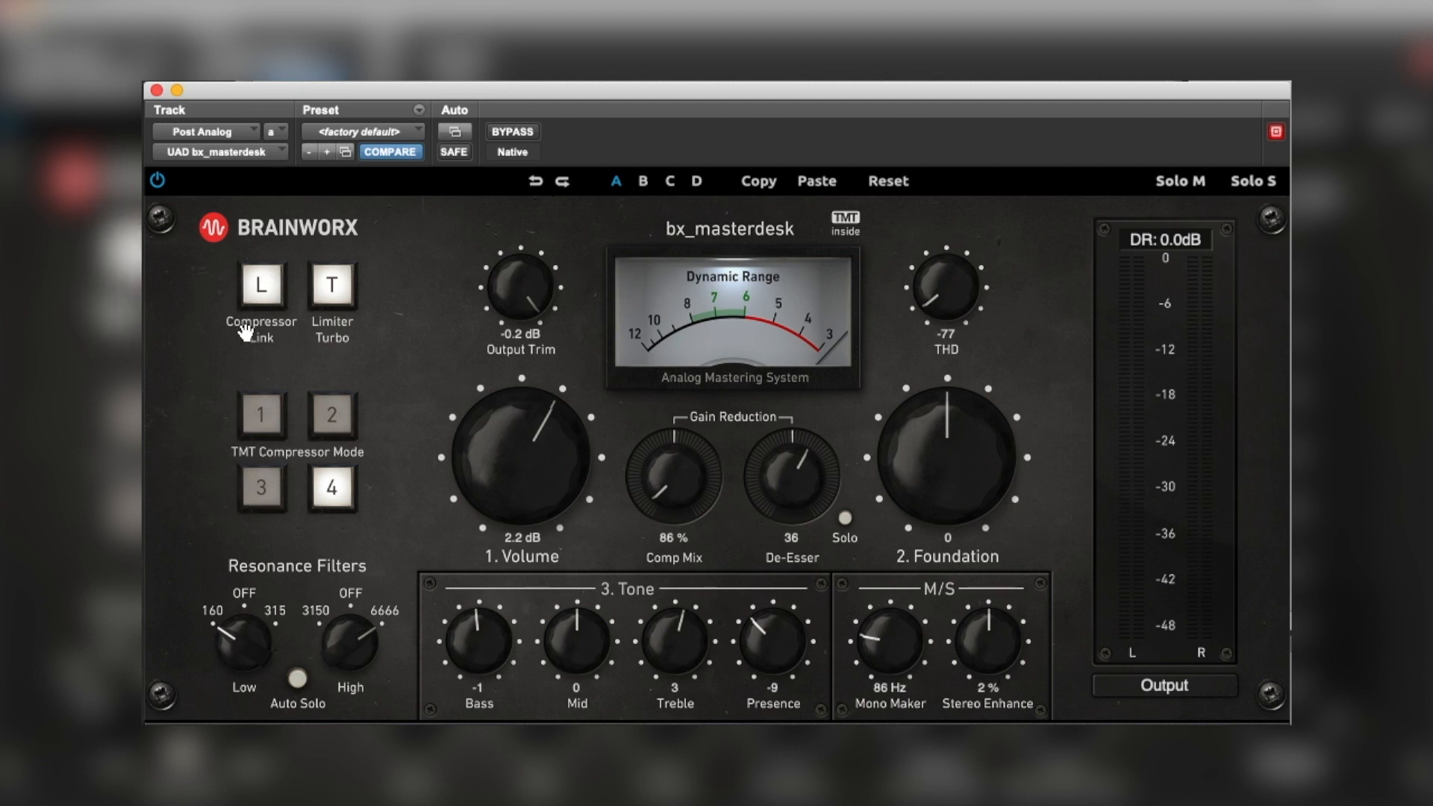
pyautogui.click(259, 313)
pyautogui.click(334, 295)
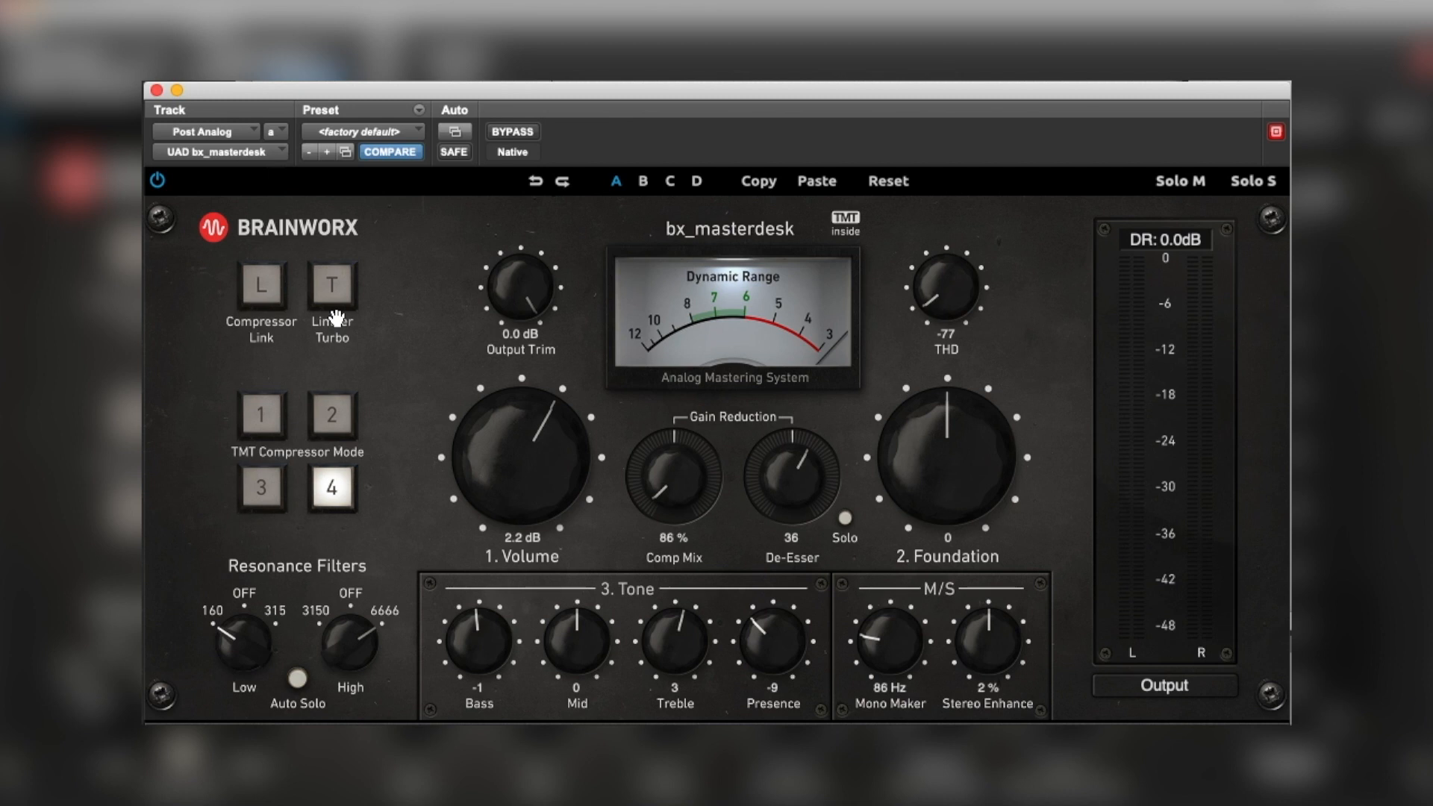
pyautogui.click(263, 287)
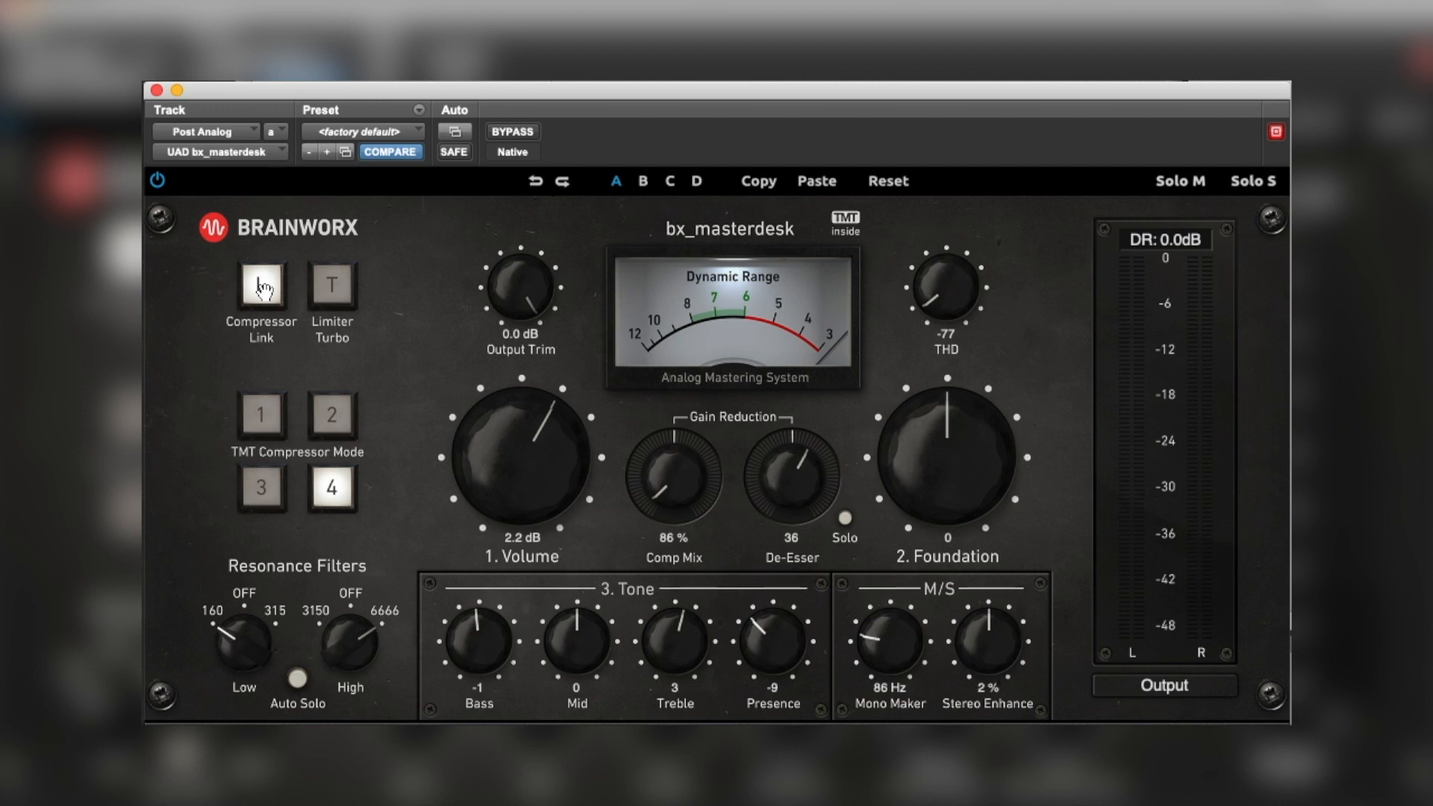
pyautogui.click(263, 286)
pyautogui.click(263, 292)
pyautogui.click(273, 291)
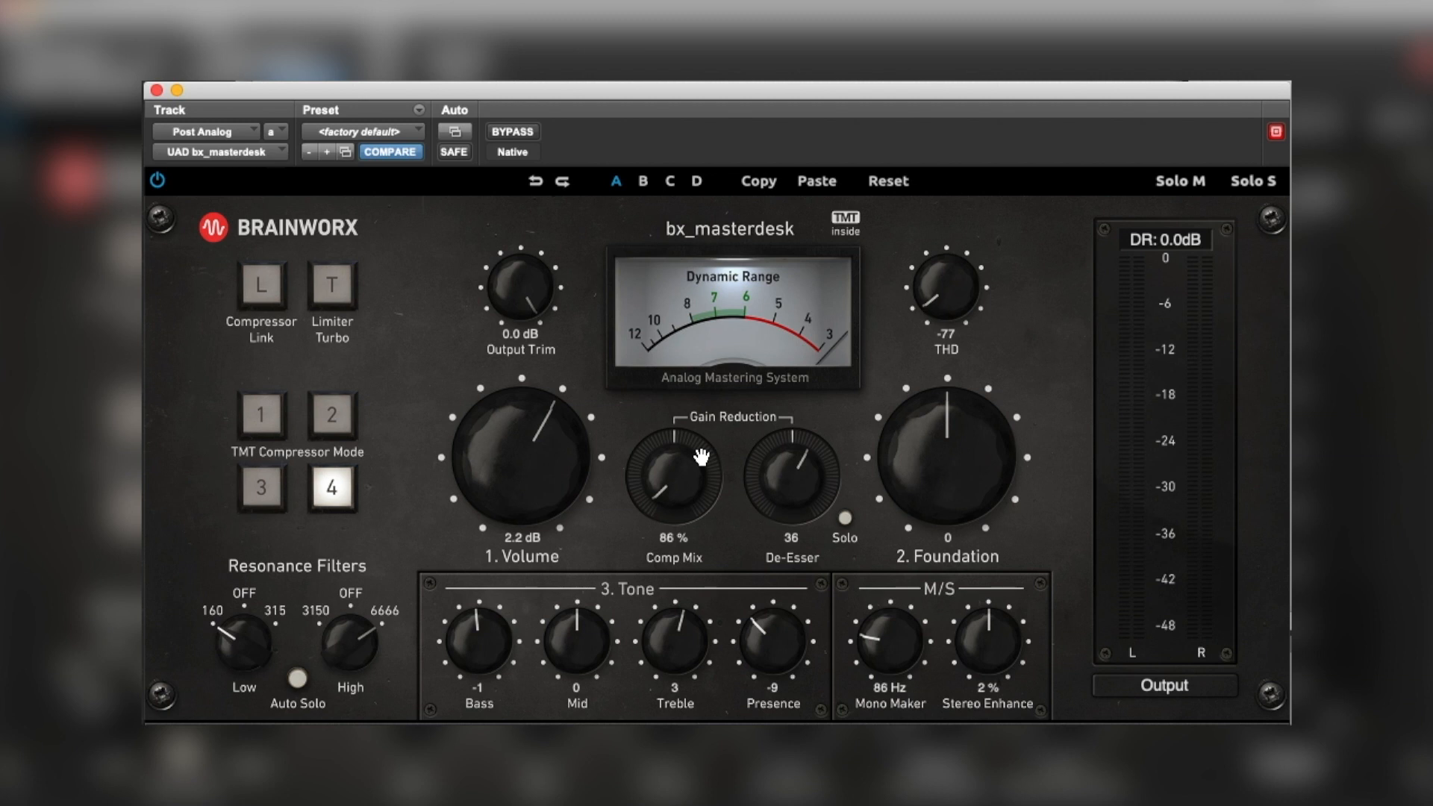
# - Play the track and turn Comp Mix down to Off
pyautogui.click(560, 75)
pyautogui.press('space')
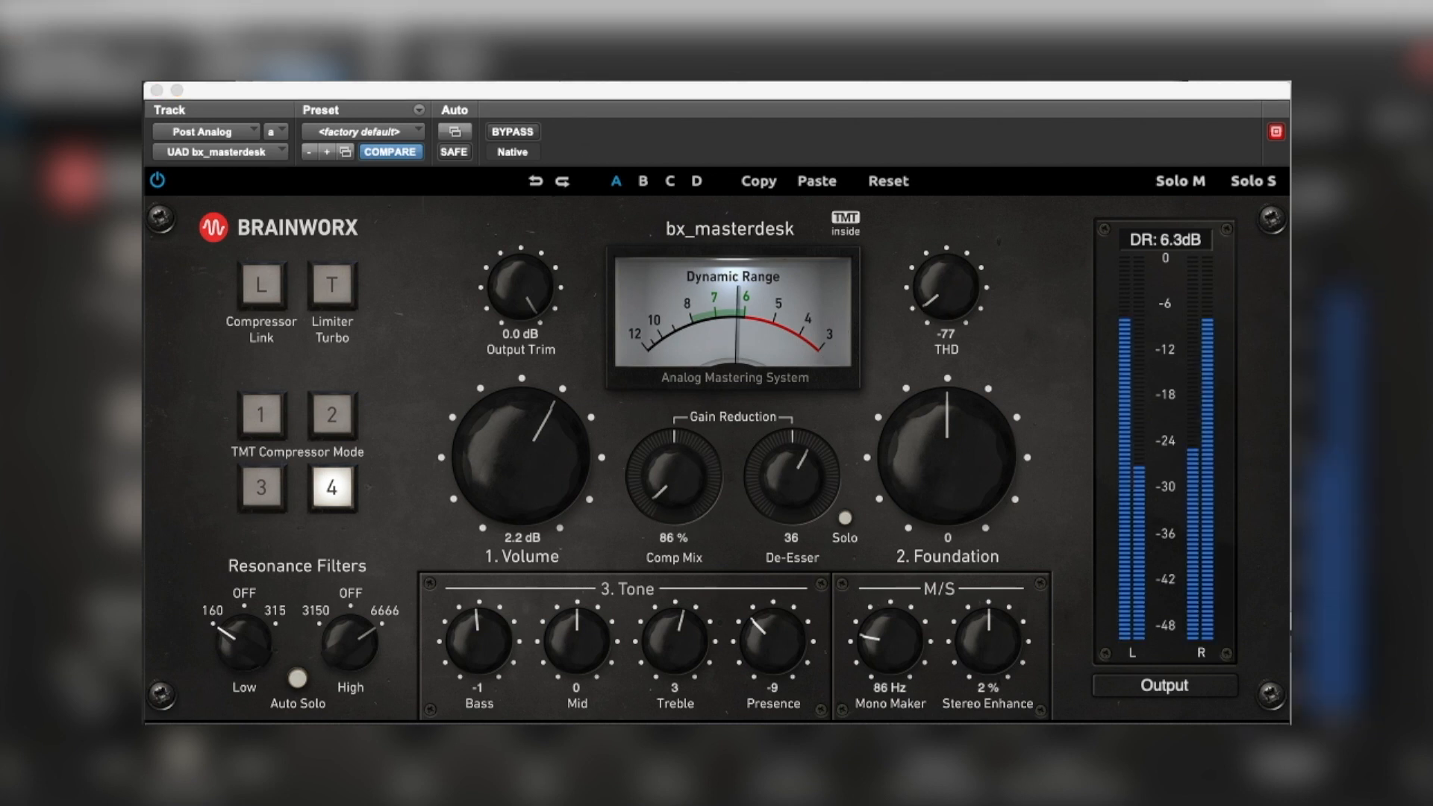
pyautogui.moveTo(658, 461); pyautogui.dragTo(659, 601)
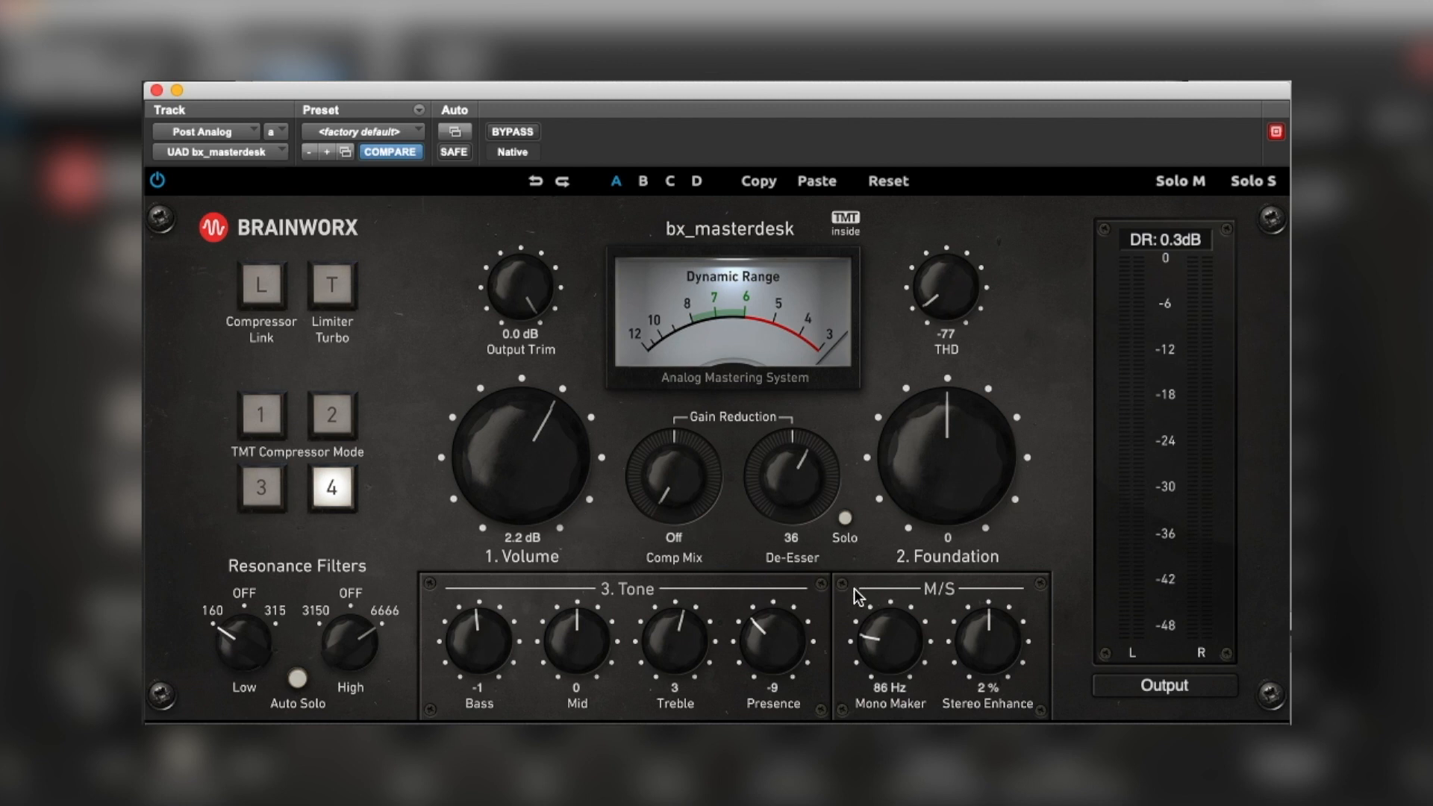
pyautogui.moveTo(660, 483)
pyautogui.mouseDown()
pyautogui.moveTo(666, 507)
pyautogui.moveTo(657, 486)
pyautogui.mouseUp()
# - Switch through the settings banks B, C and D, and return to bank C
pyautogui.click(644, 186)
pyautogui.click(671, 186)
pyautogui.click(696, 185)
pyautogui.click(669, 183)
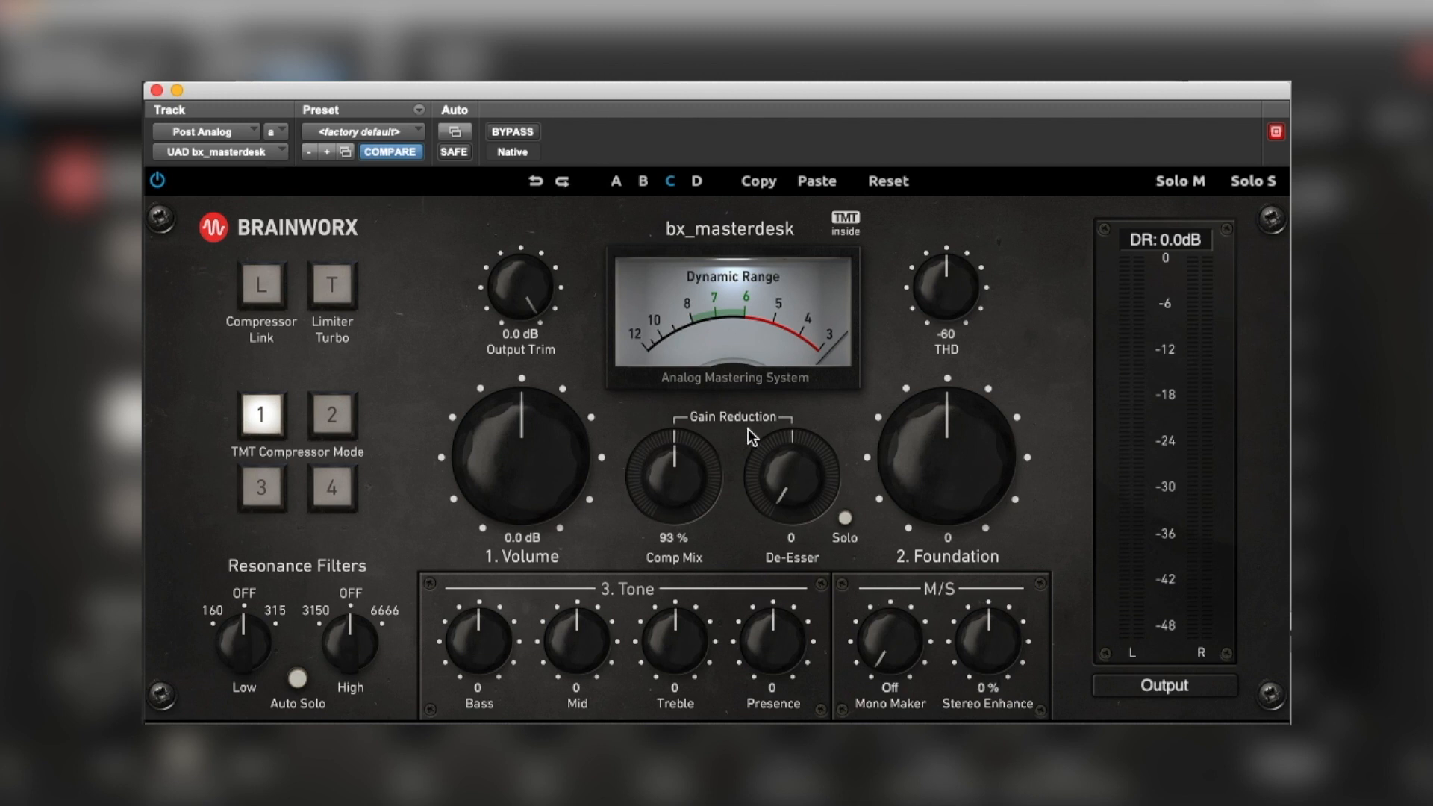
# - In settings bank C, set Treble to 4 and Foundation to 8, keeping the De-Esser at 0
pyautogui.moveTo(762, 484); pyautogui.dragTo(790, 526)
pyautogui.moveTo(674, 634); pyautogui.dragTo(674, 621)
pyautogui.moveTo(938, 396); pyautogui.dragTo(936, 433)
pyautogui.moveTo(899, 456); pyautogui.dragTo(905, 422)
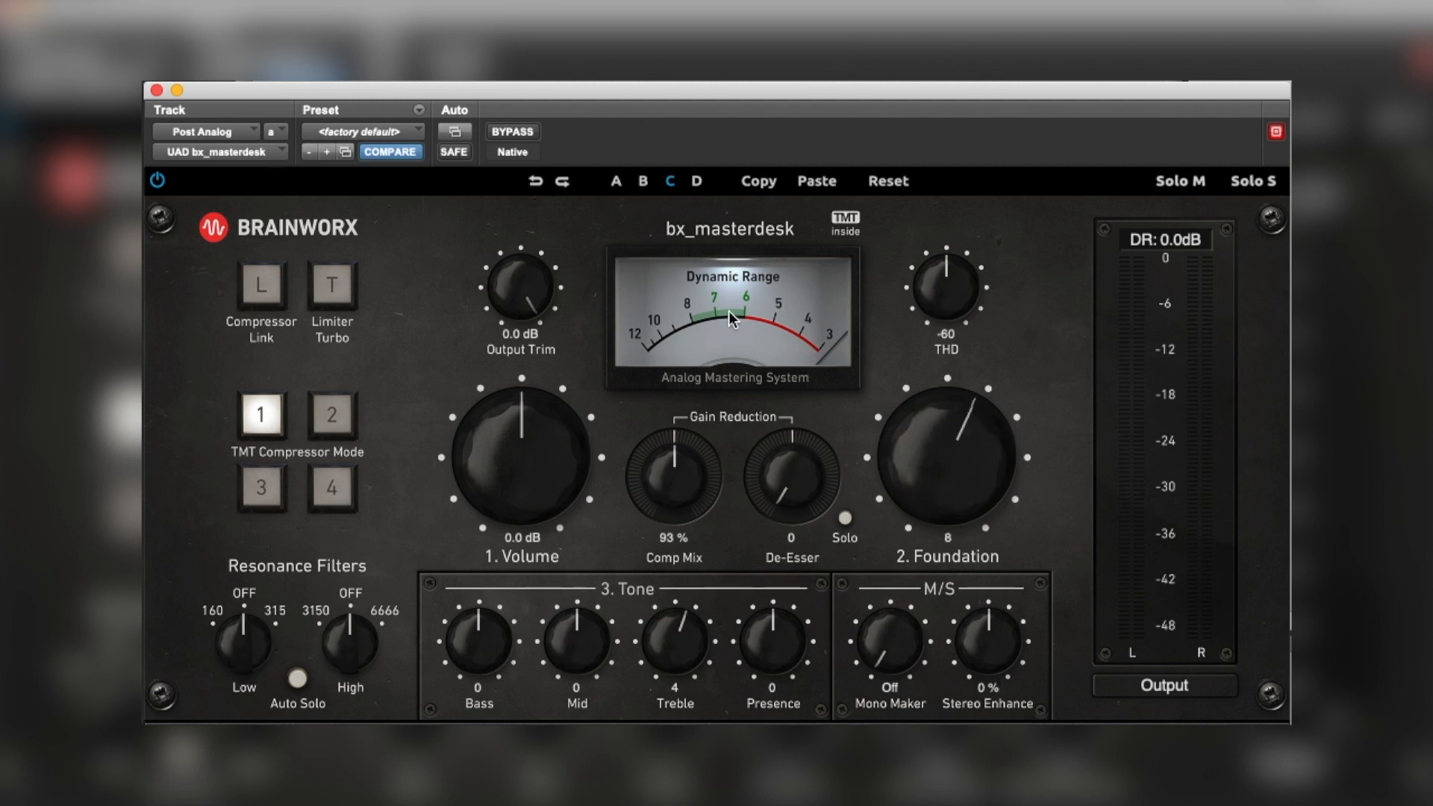